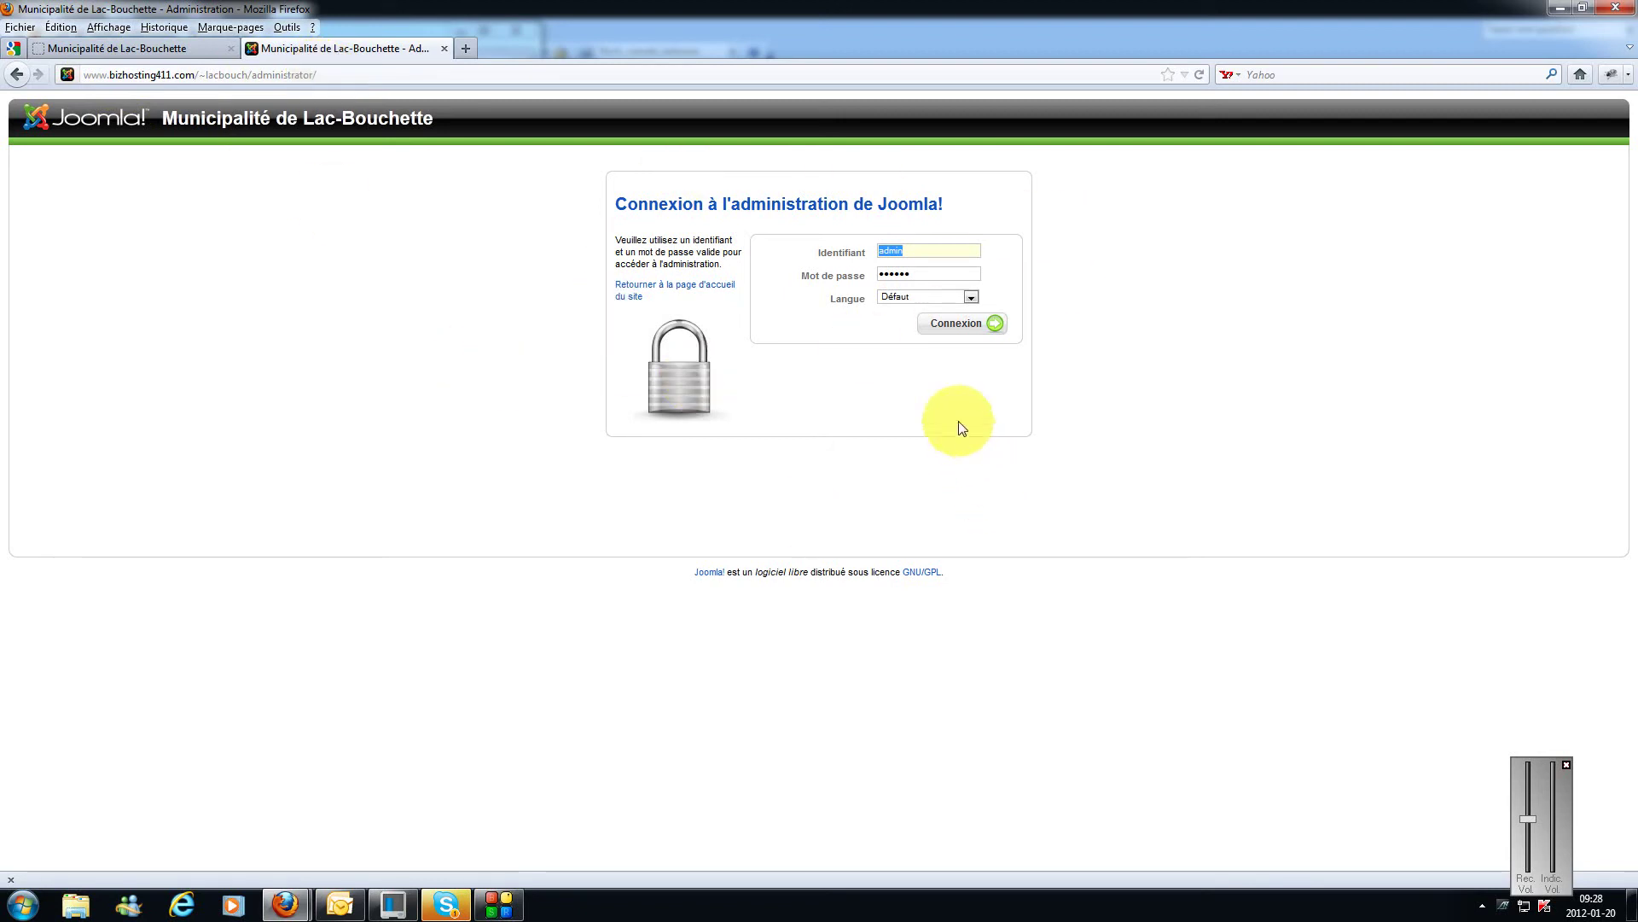
# Step: Log into the Joomla 1.5 administration as admin to reach the control panel
pyautogui.click(921, 249)
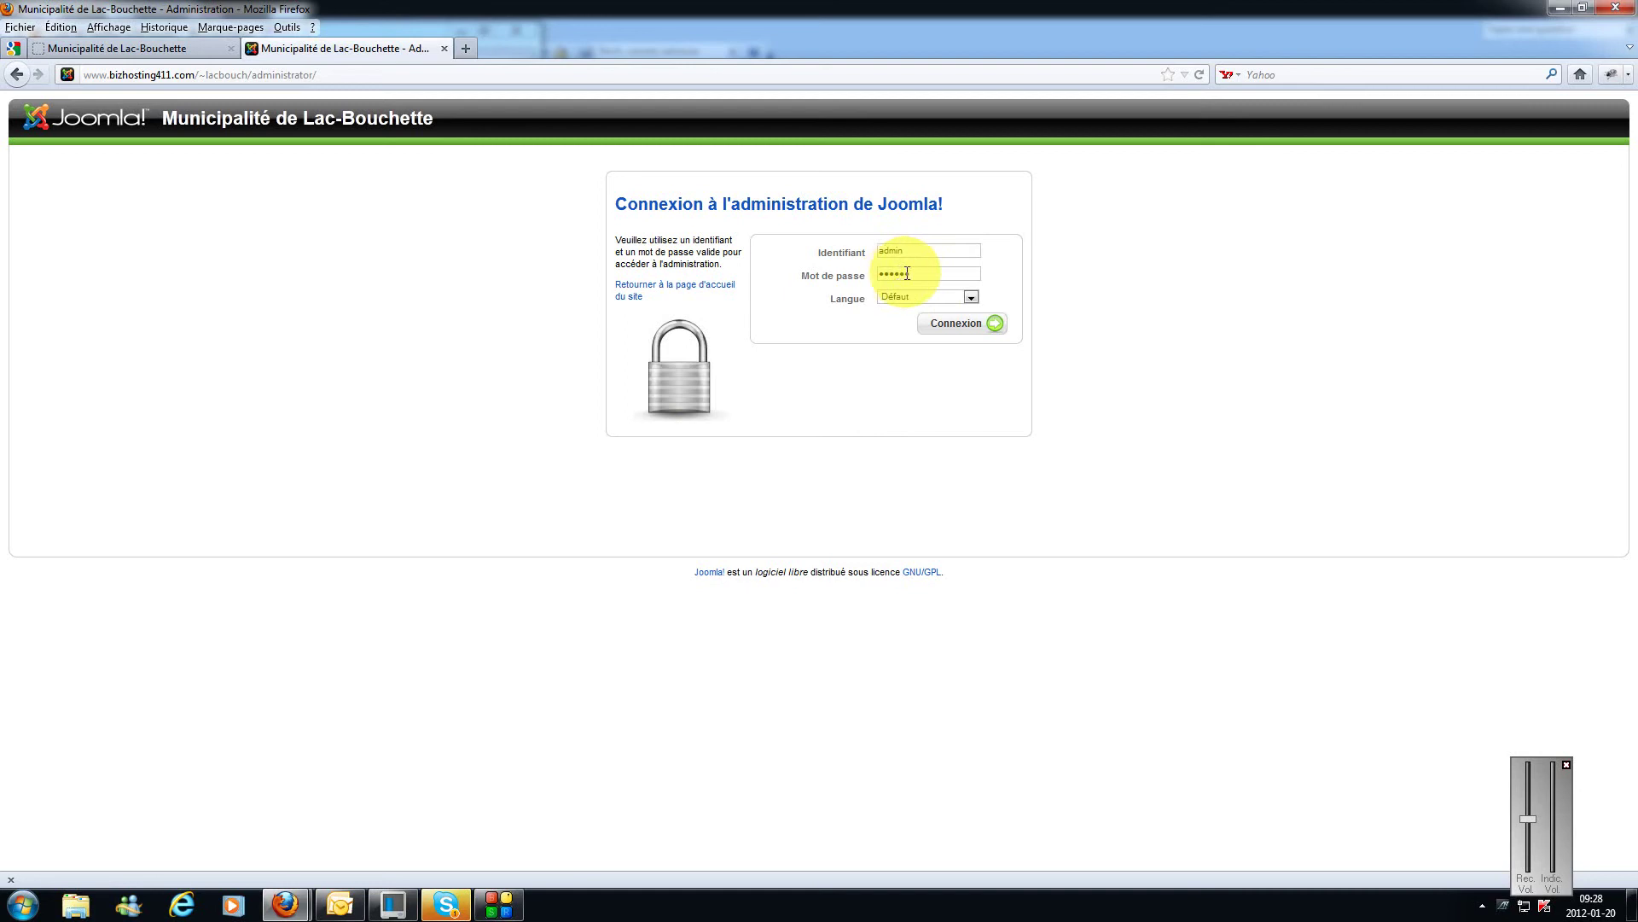
pyautogui.click(981, 324)
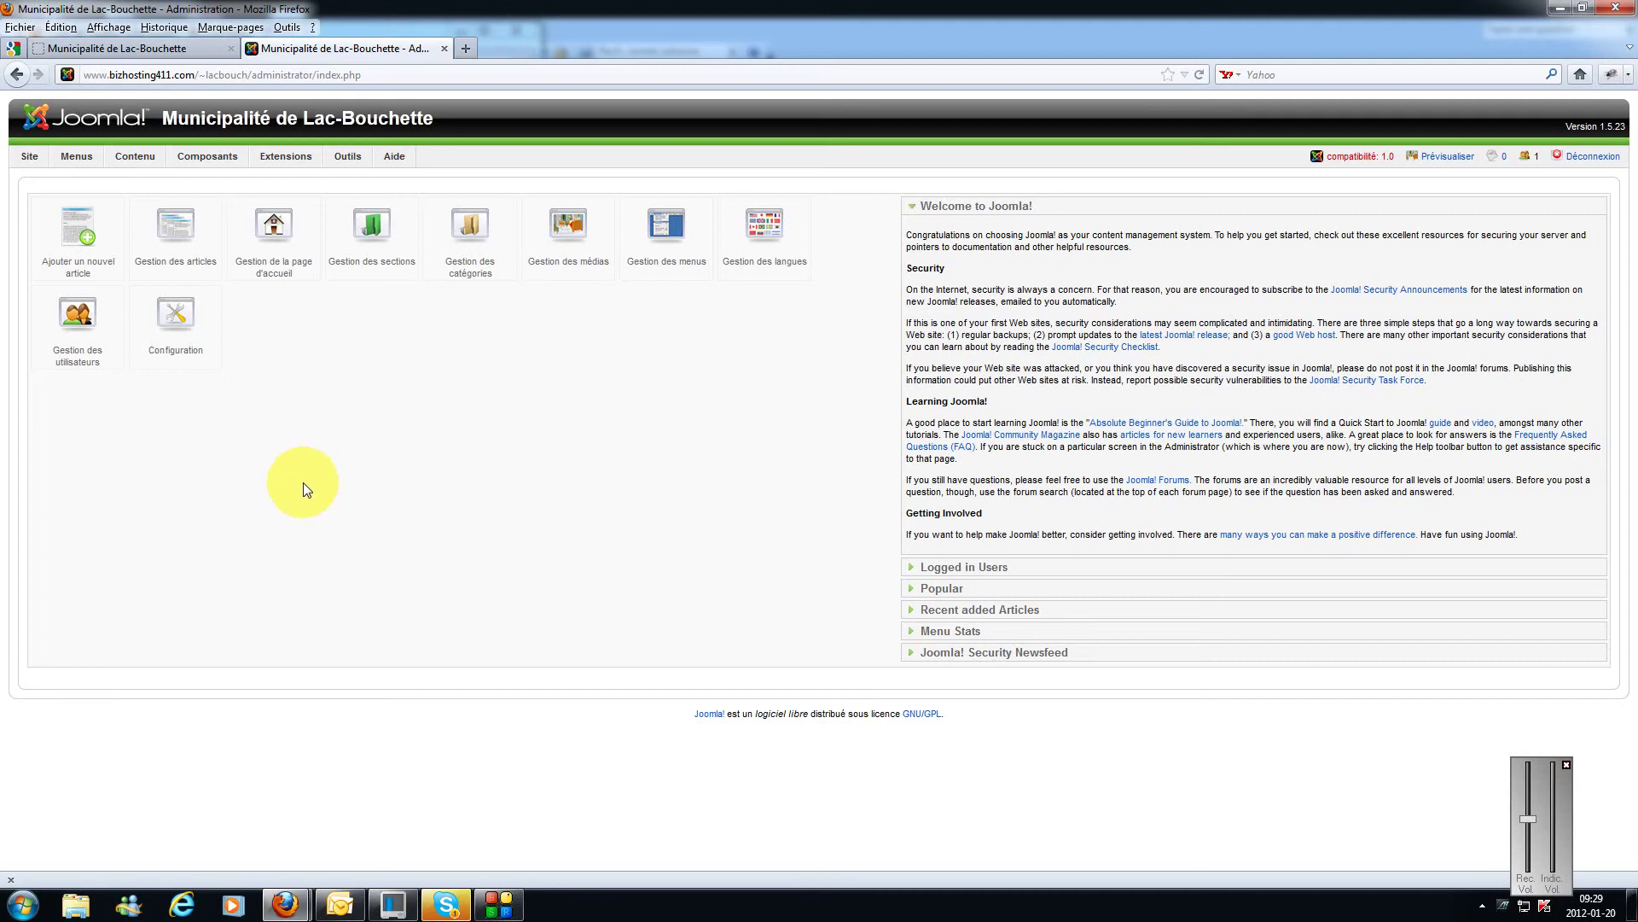
# Step: In the User Manager, force-log out the directeur général user's active session
pyautogui.click(87, 327)
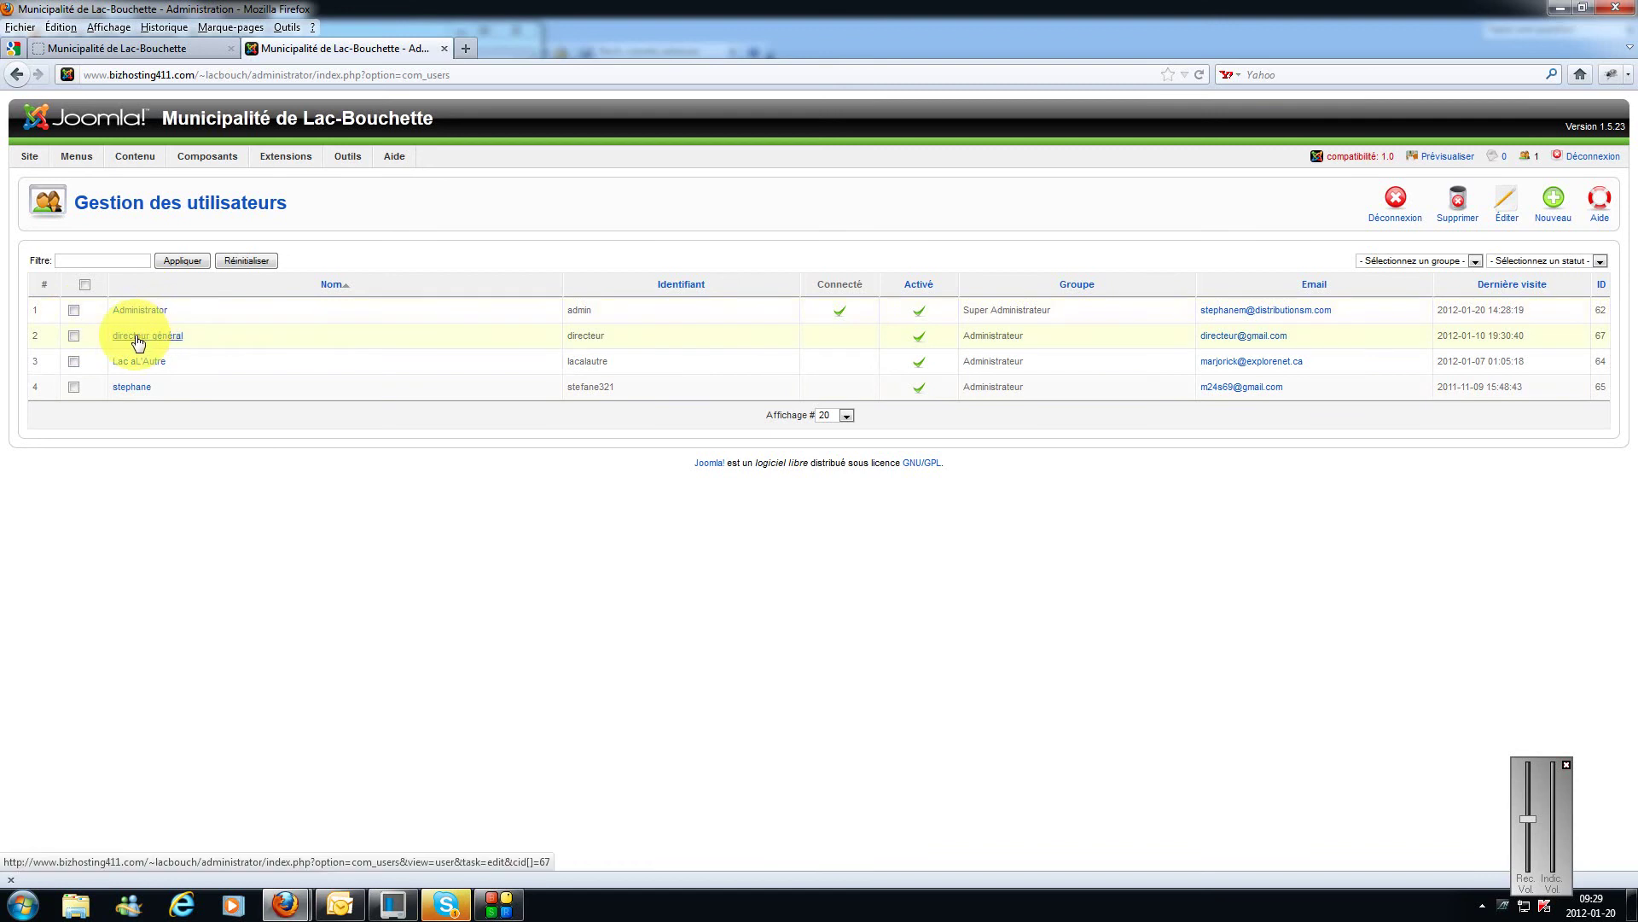
pyautogui.click(73, 336)
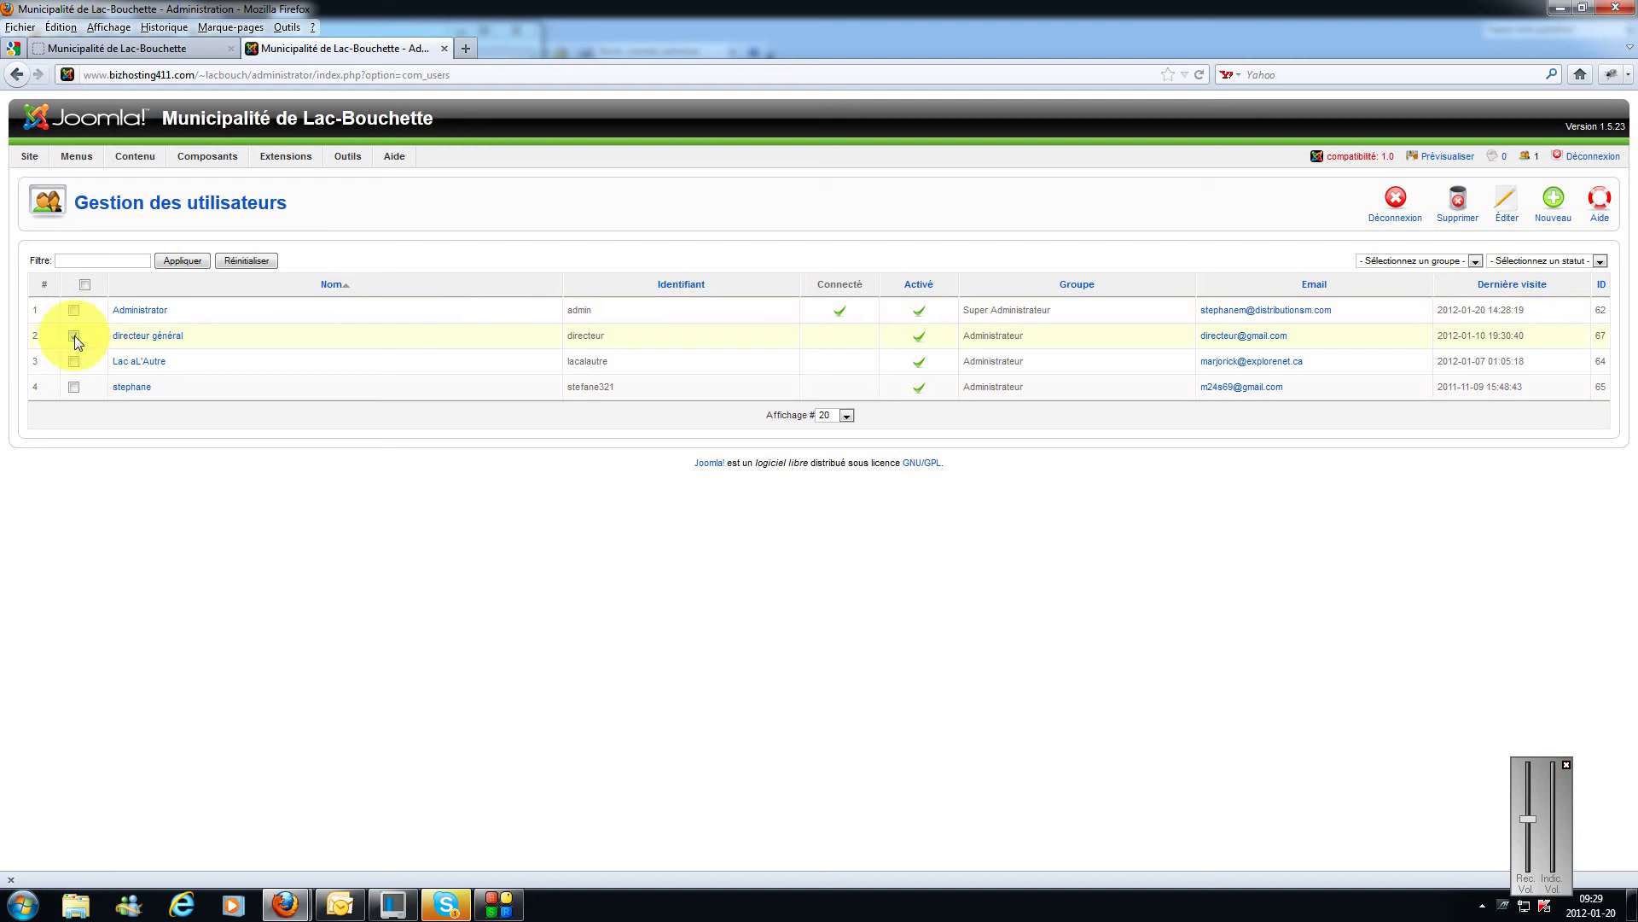
pyautogui.click(1409, 219)
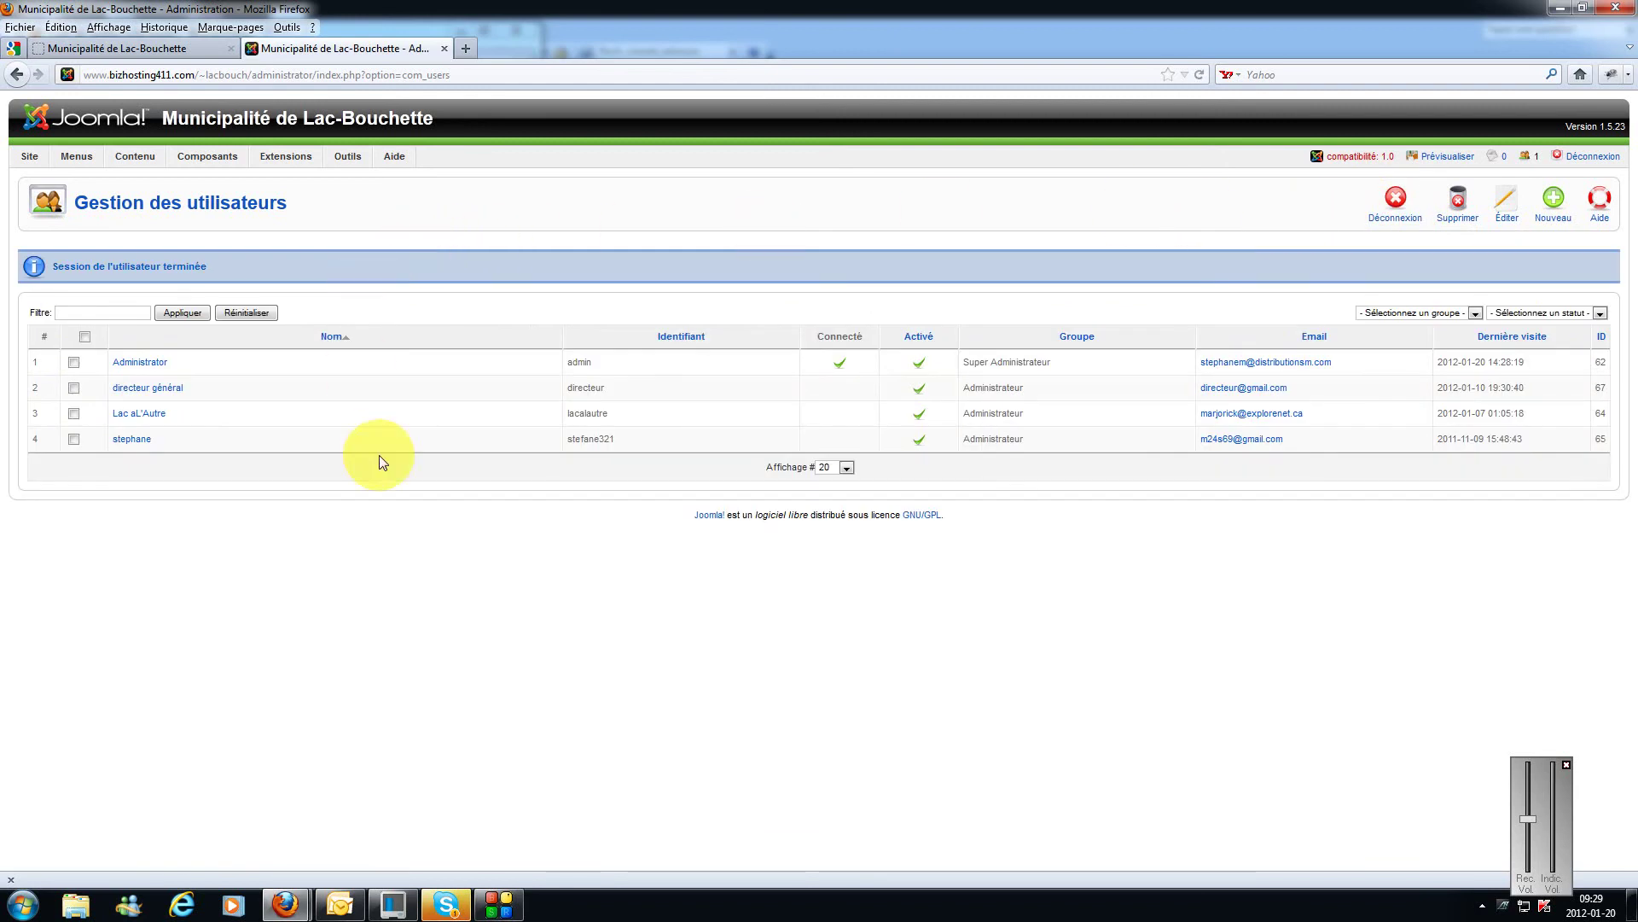
# Step: Start a new user named 'directeur general', entering its login name, e-mail address and password
pyautogui.click(1554, 209)
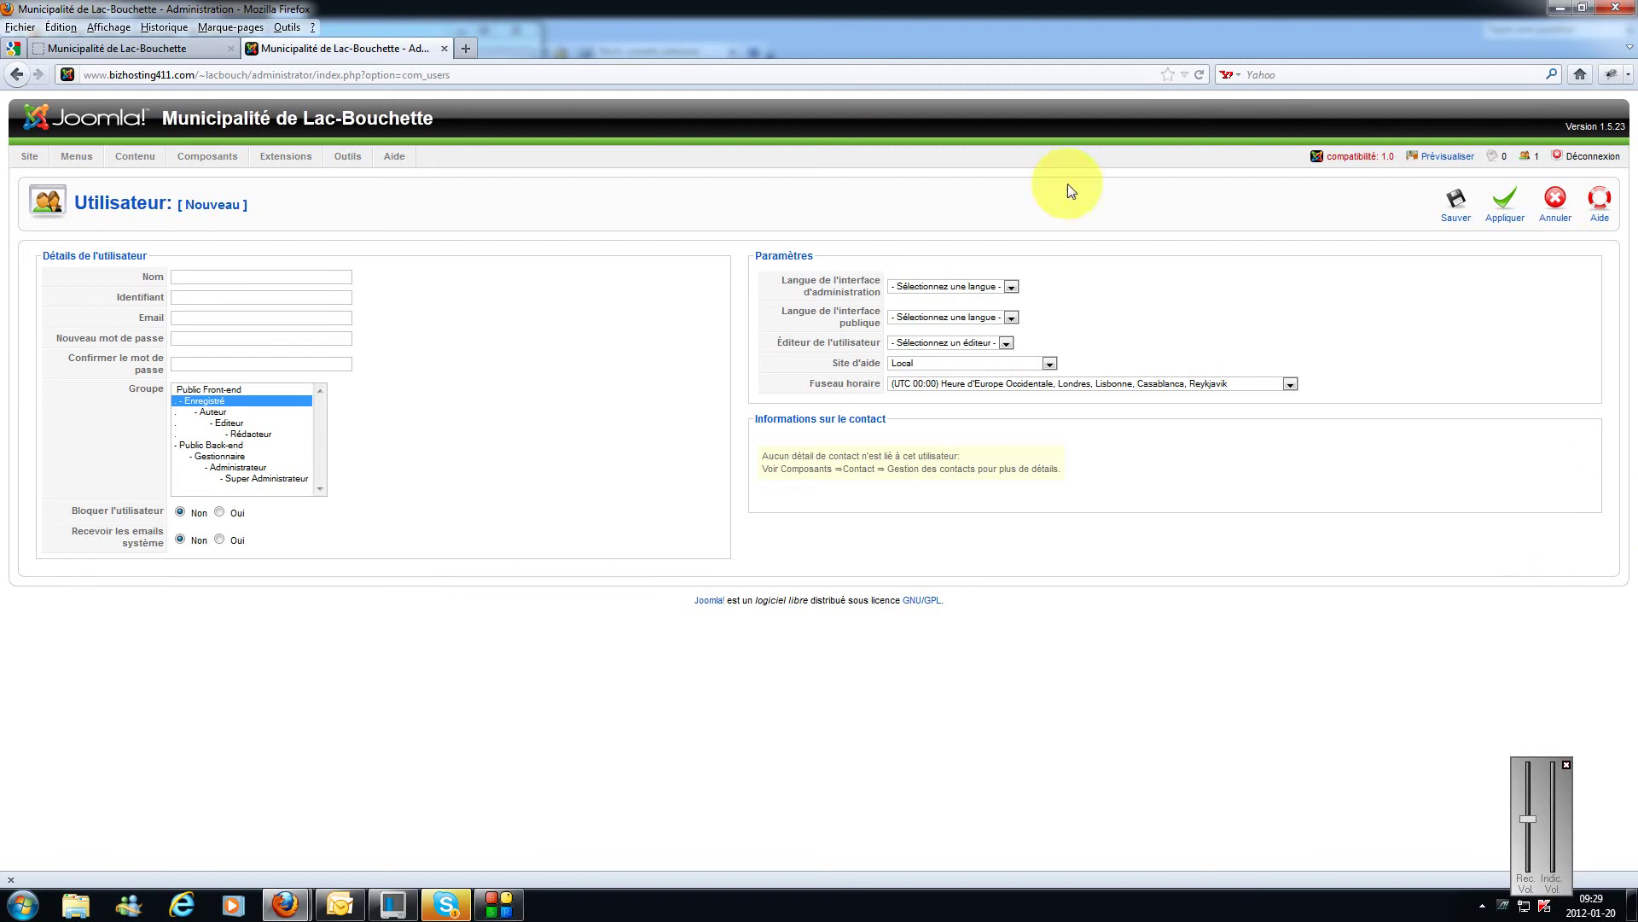
pyautogui.click(282, 276)
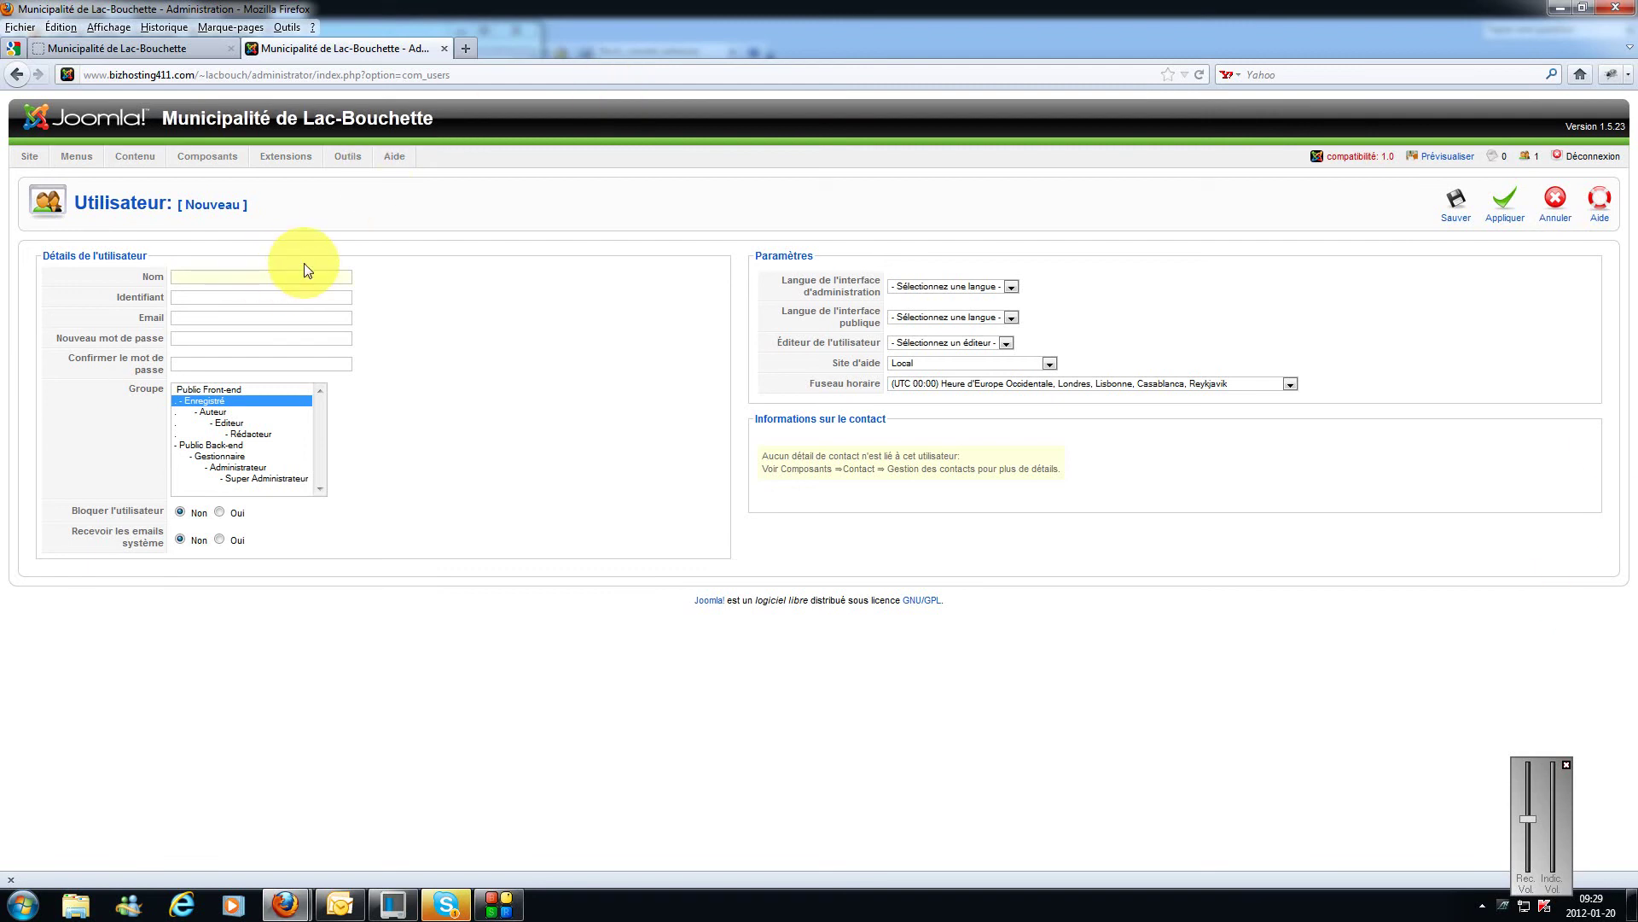
pyautogui.write('directeur general')
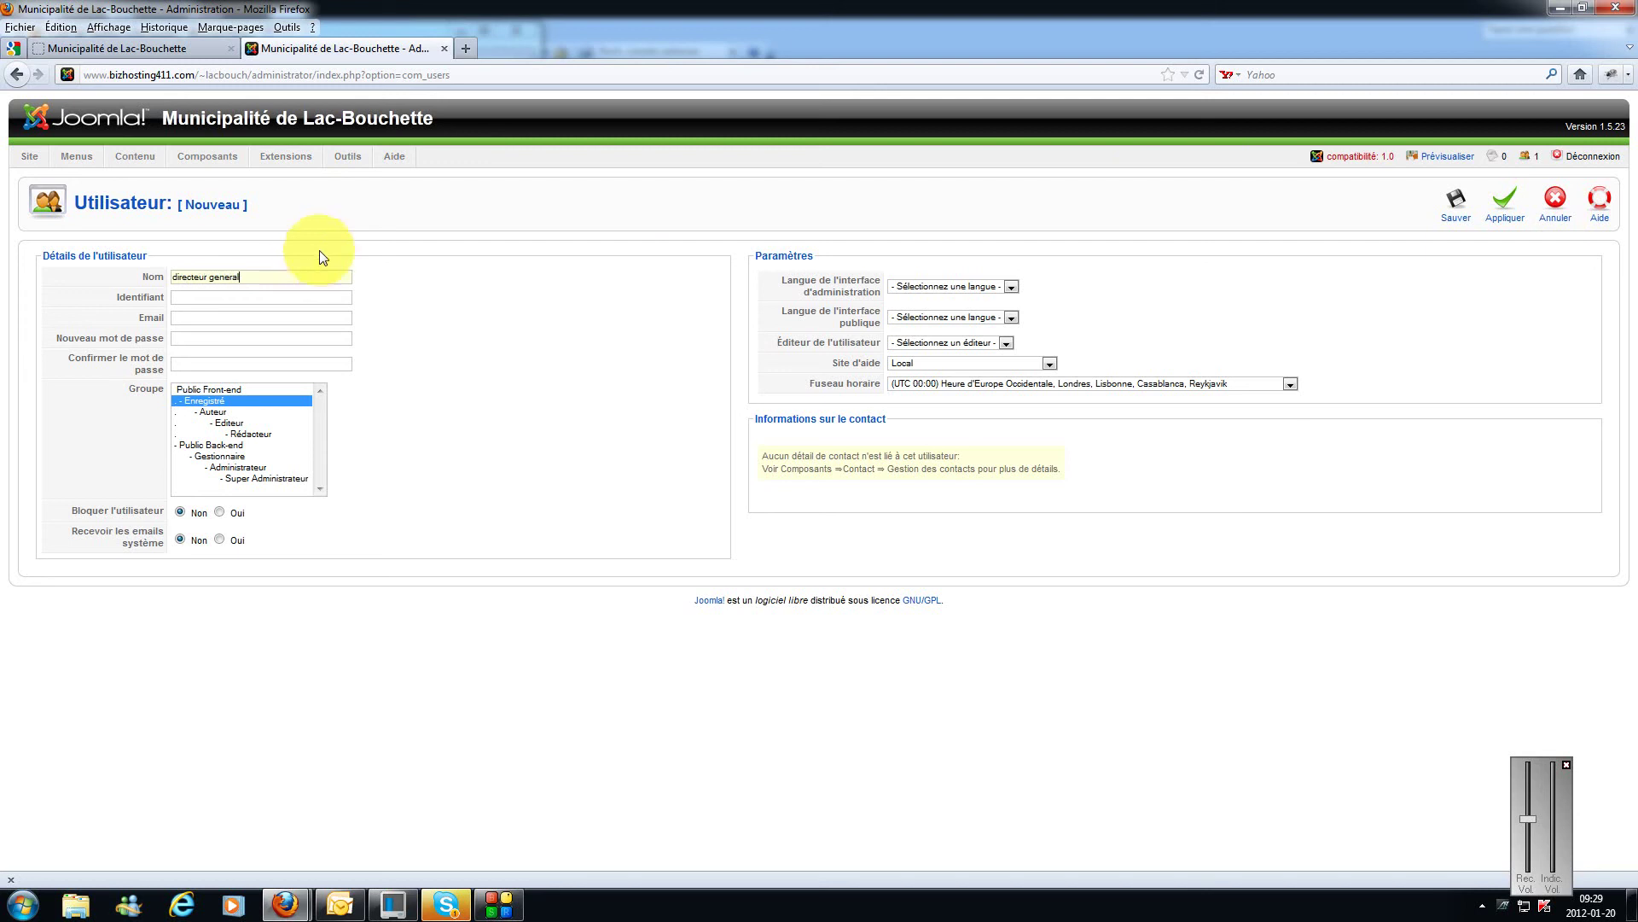
pyautogui.click(247, 298)
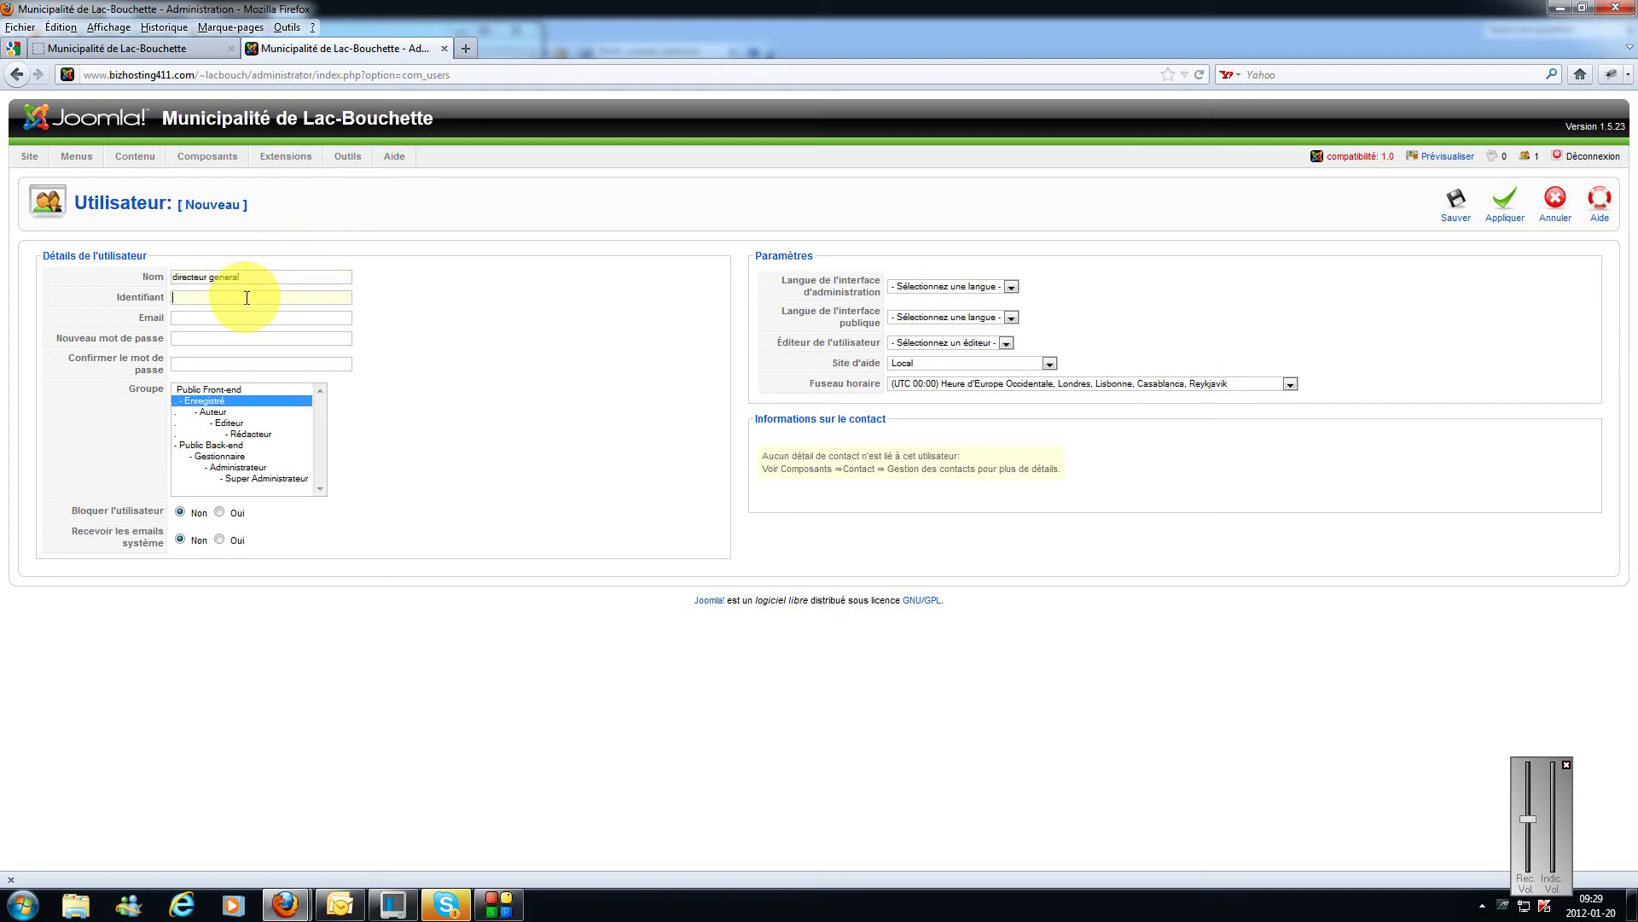
pyautogui.write('directeu')
pyautogui.click(232, 317)
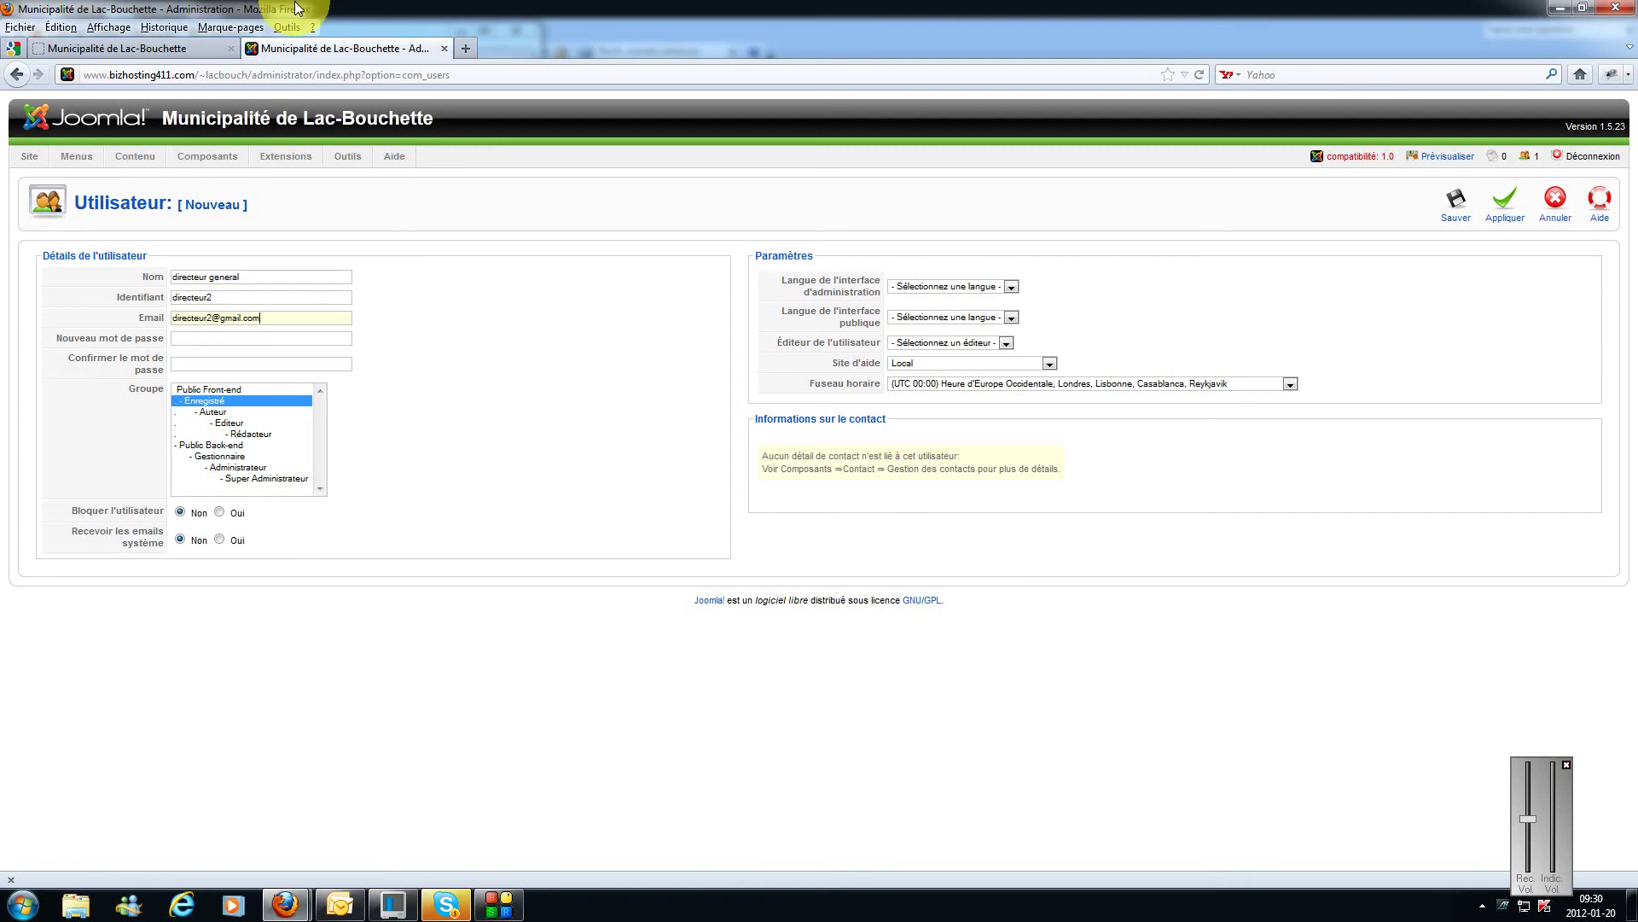
pyautogui.click(333, 339)
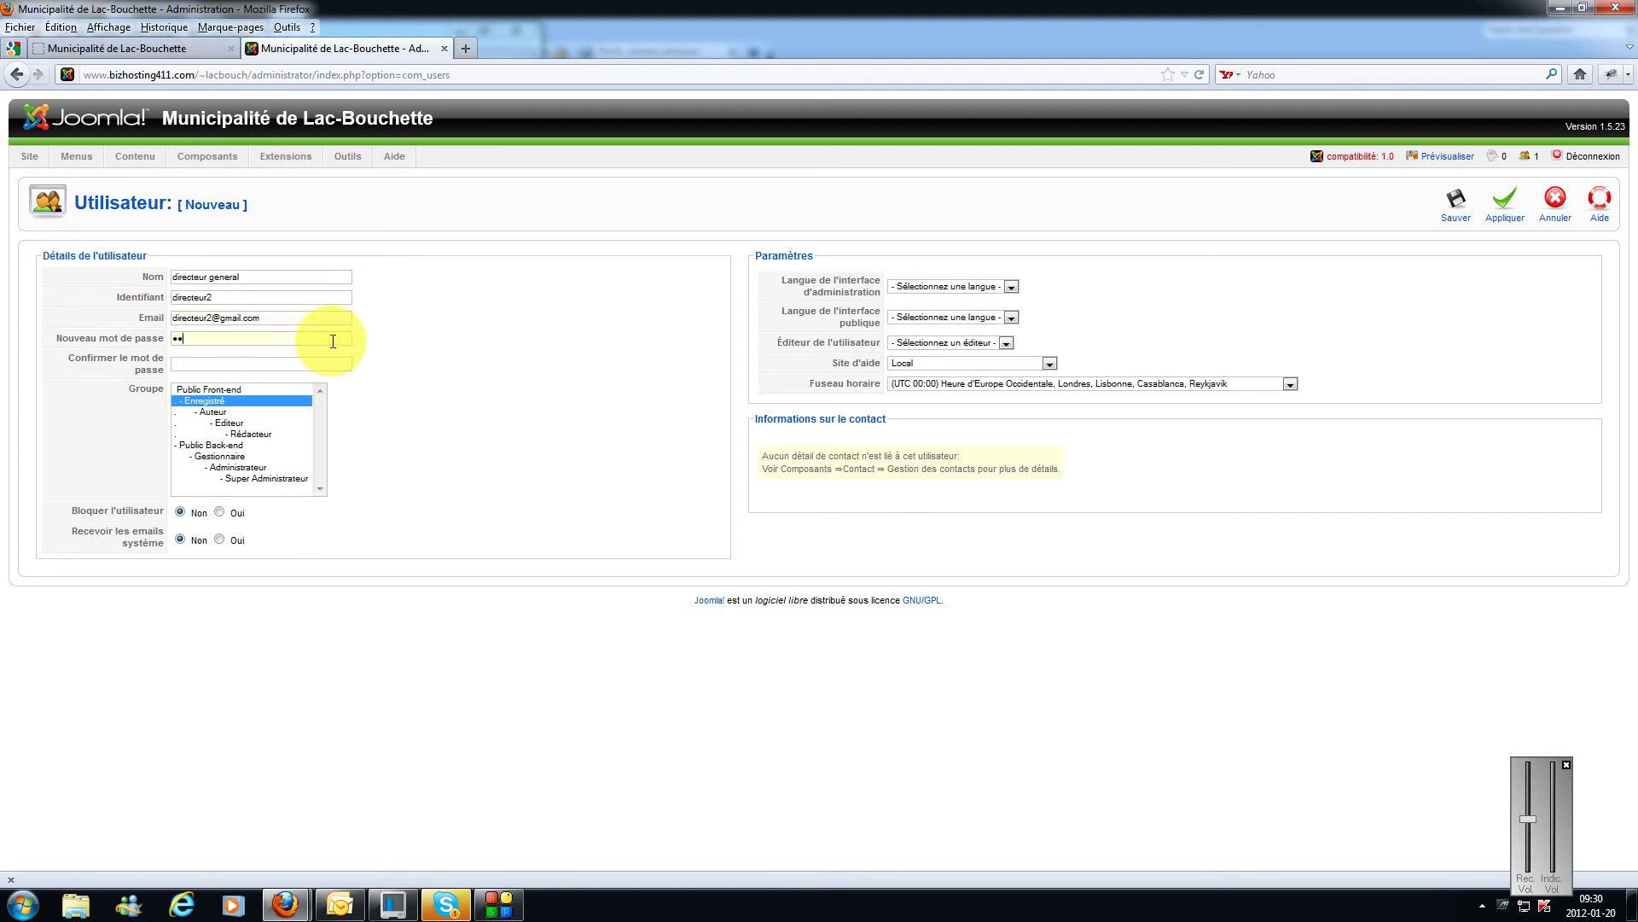
pyautogui.write('123456')
pyautogui.click(327, 362)
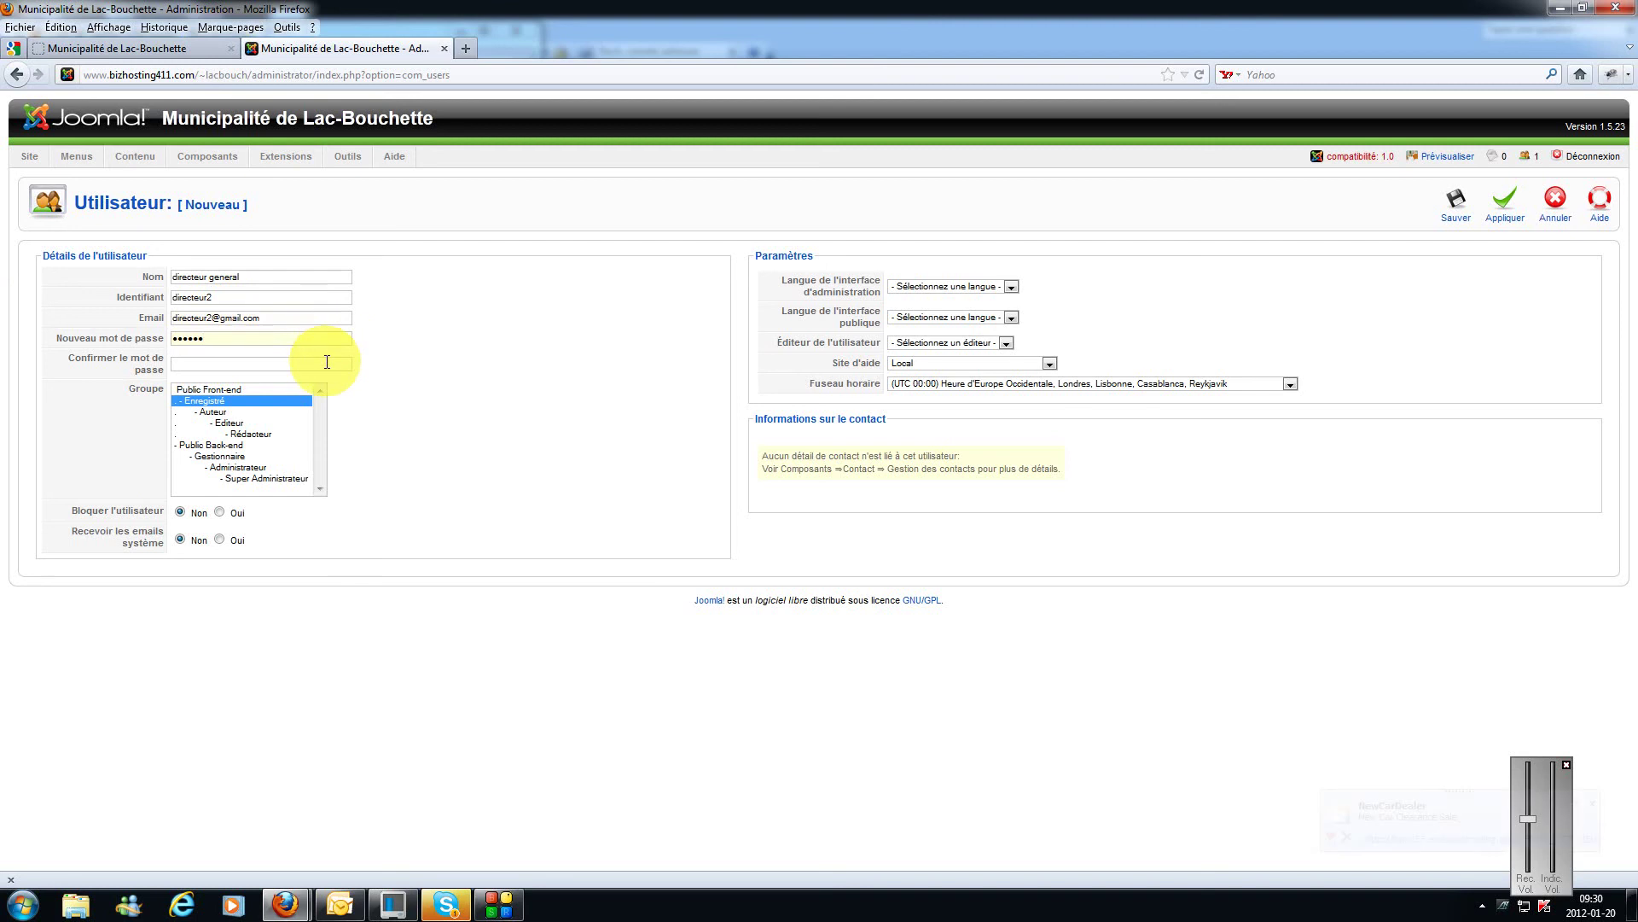
pyautogui.write('123456')
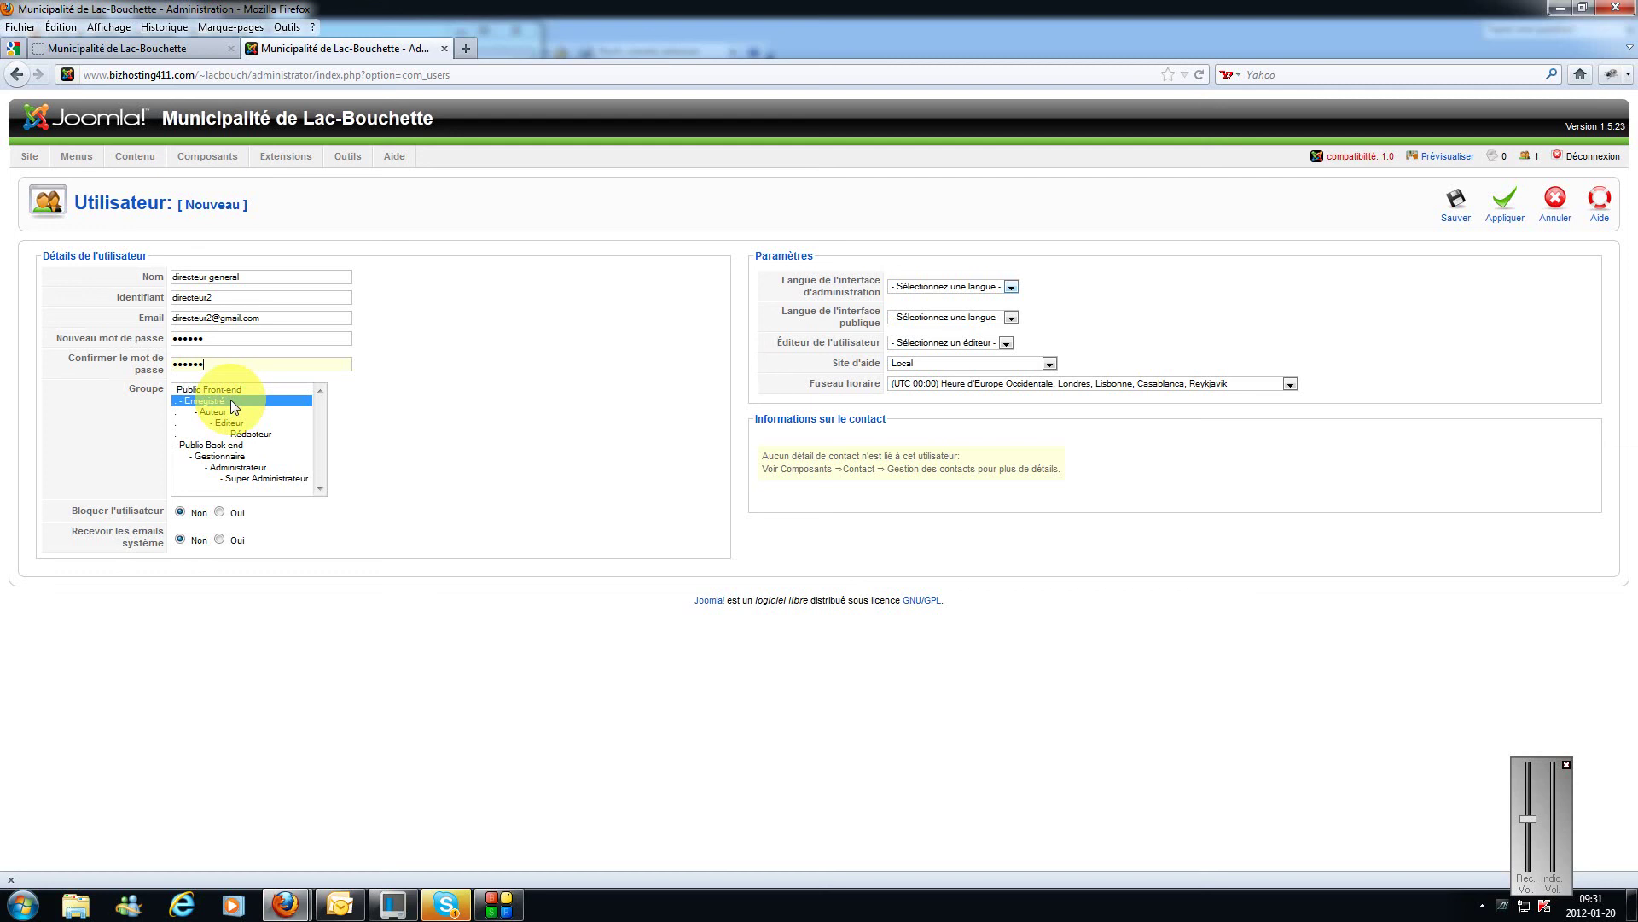
# Step: Assign the new user to the Administrateur group and save it
pyautogui.click(226, 411)
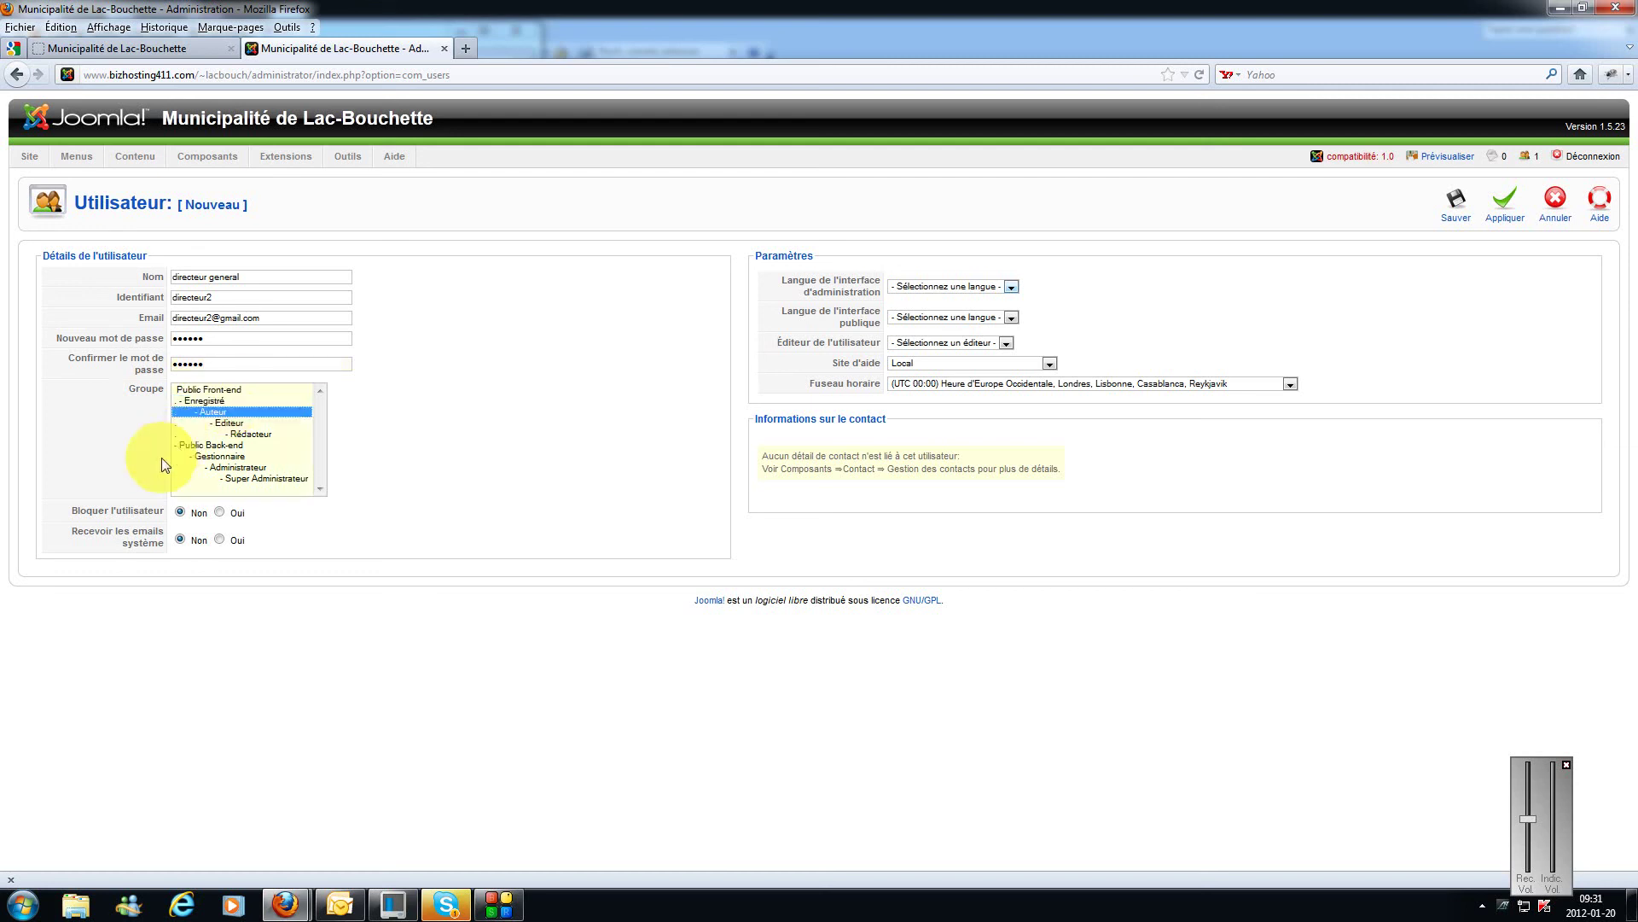
pyautogui.click(201, 391)
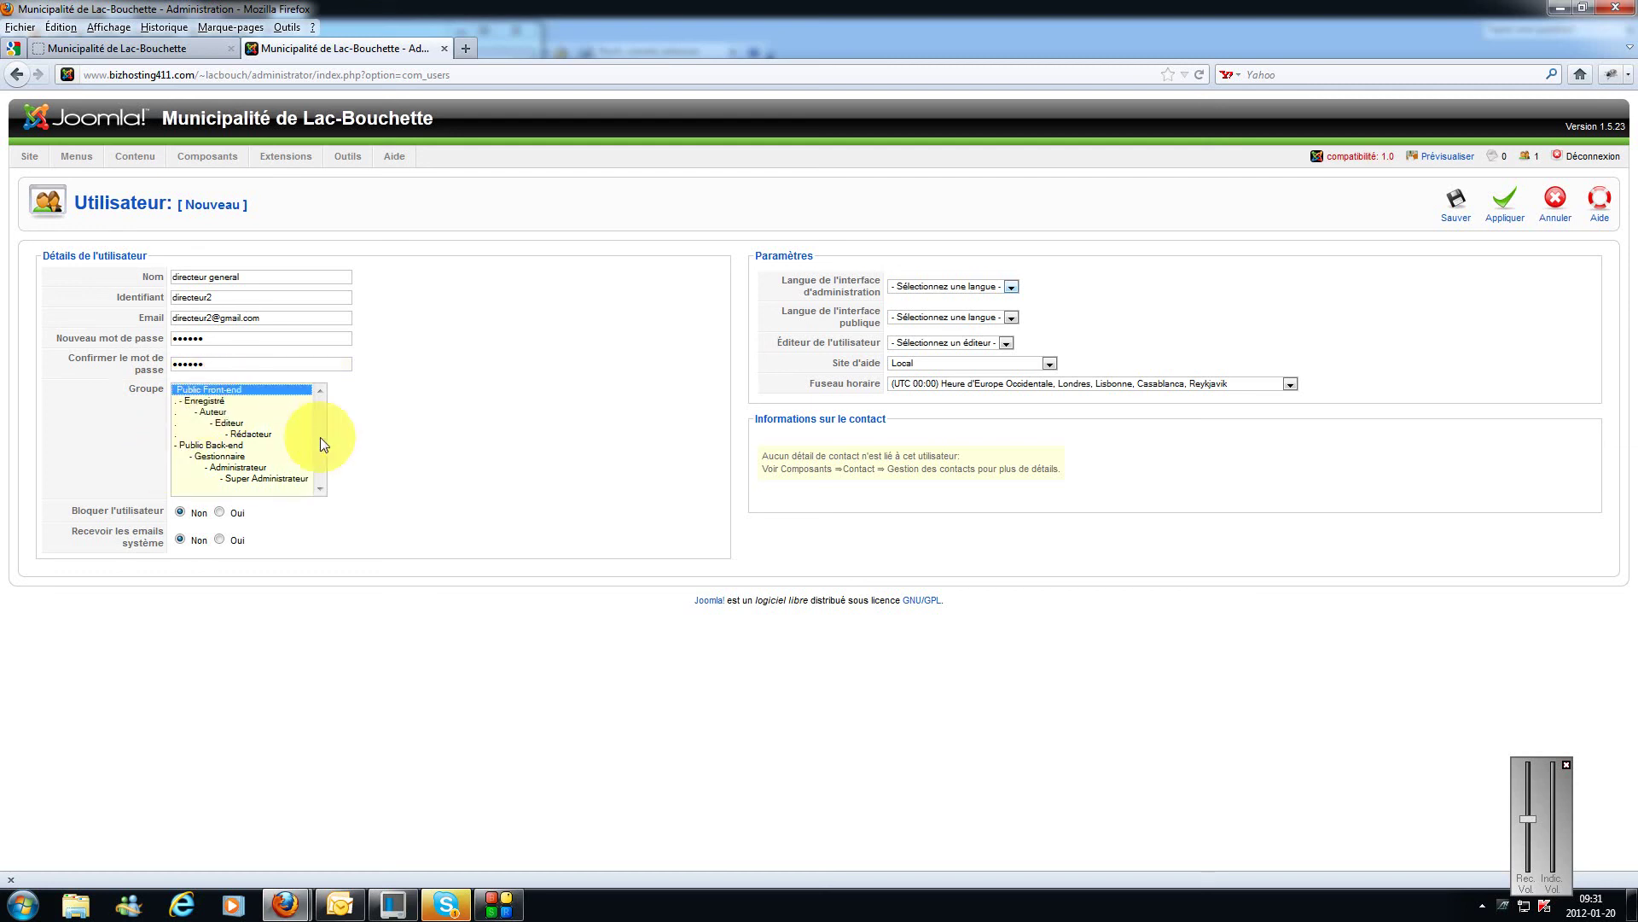
pyautogui.click(222, 445)
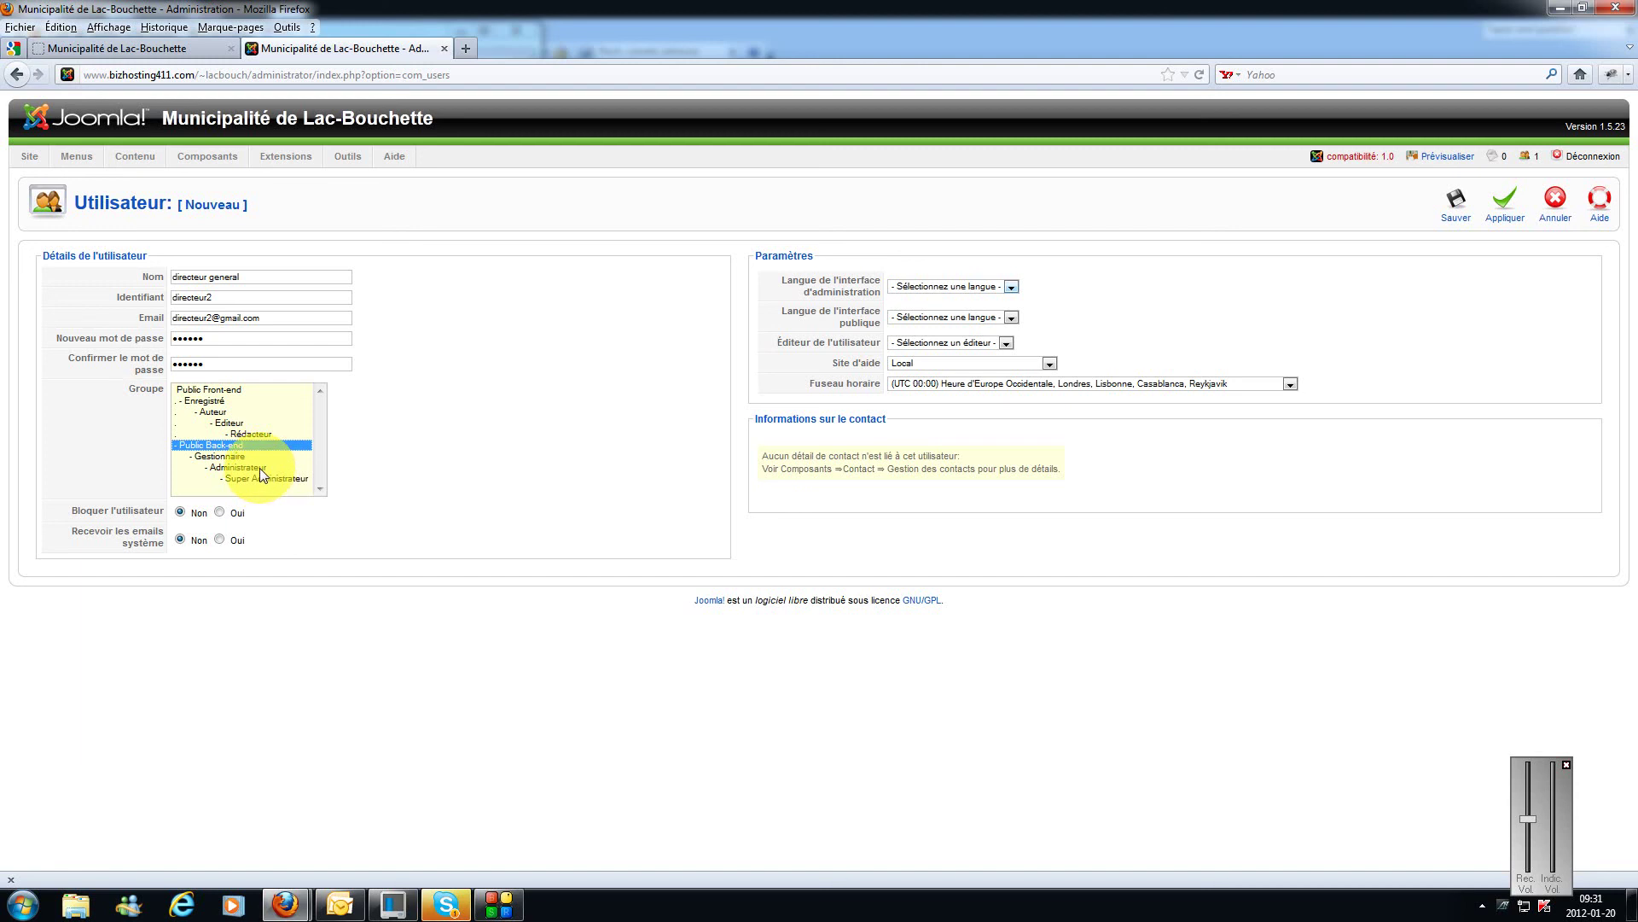
pyautogui.click(259, 468)
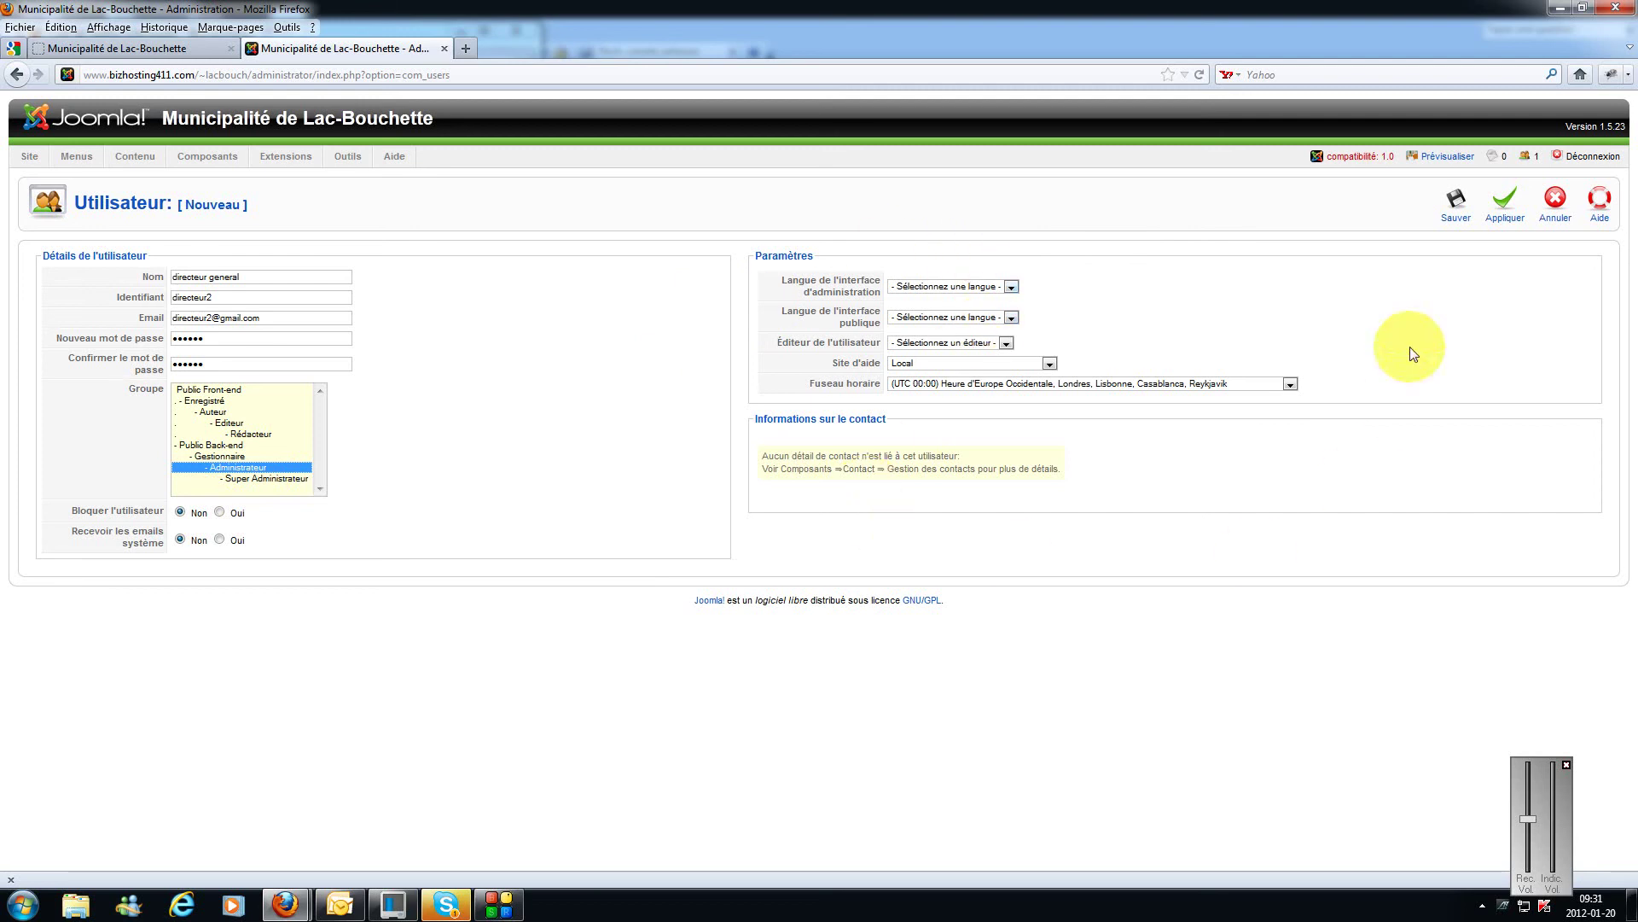
pyautogui.click(1454, 220)
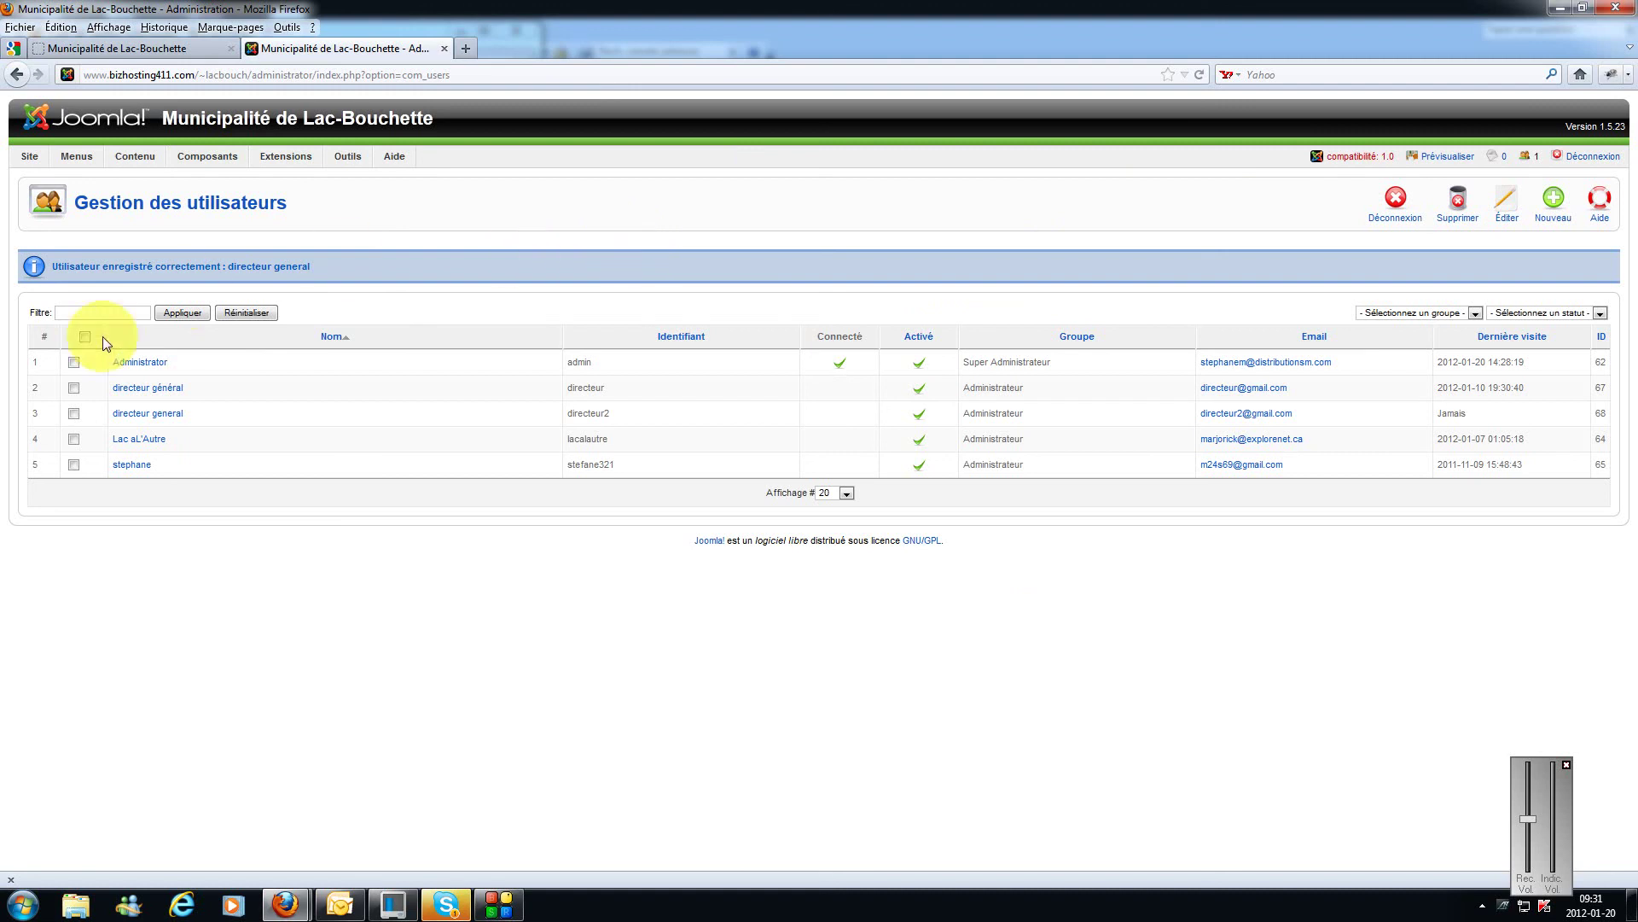
pyautogui.click(152, 414)
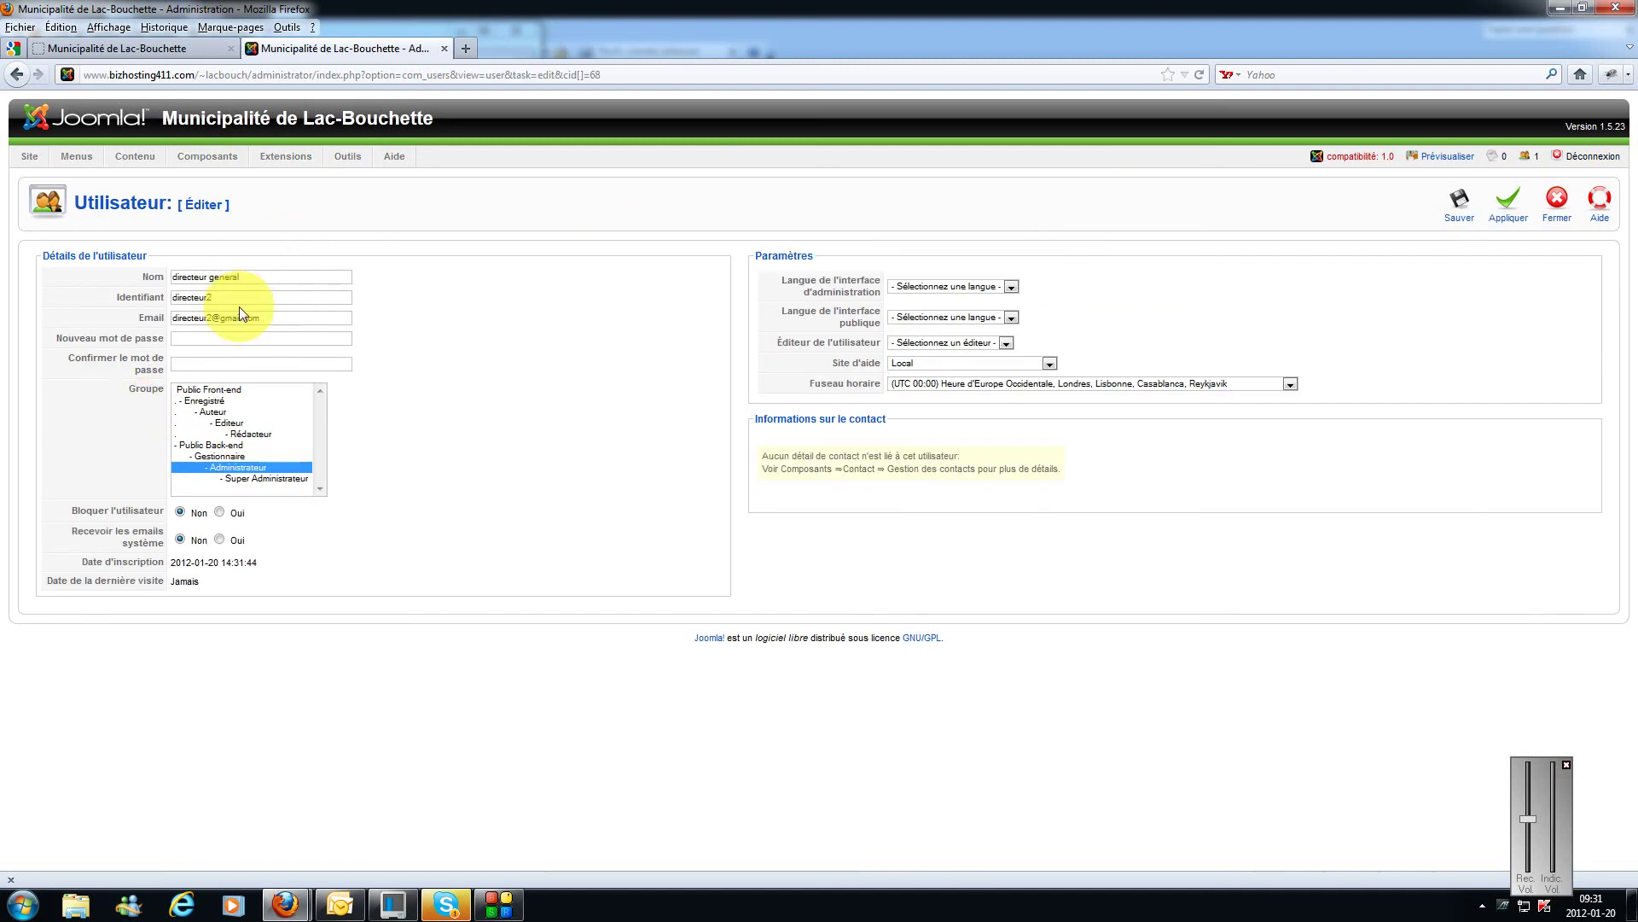
pyautogui.click(1504, 208)
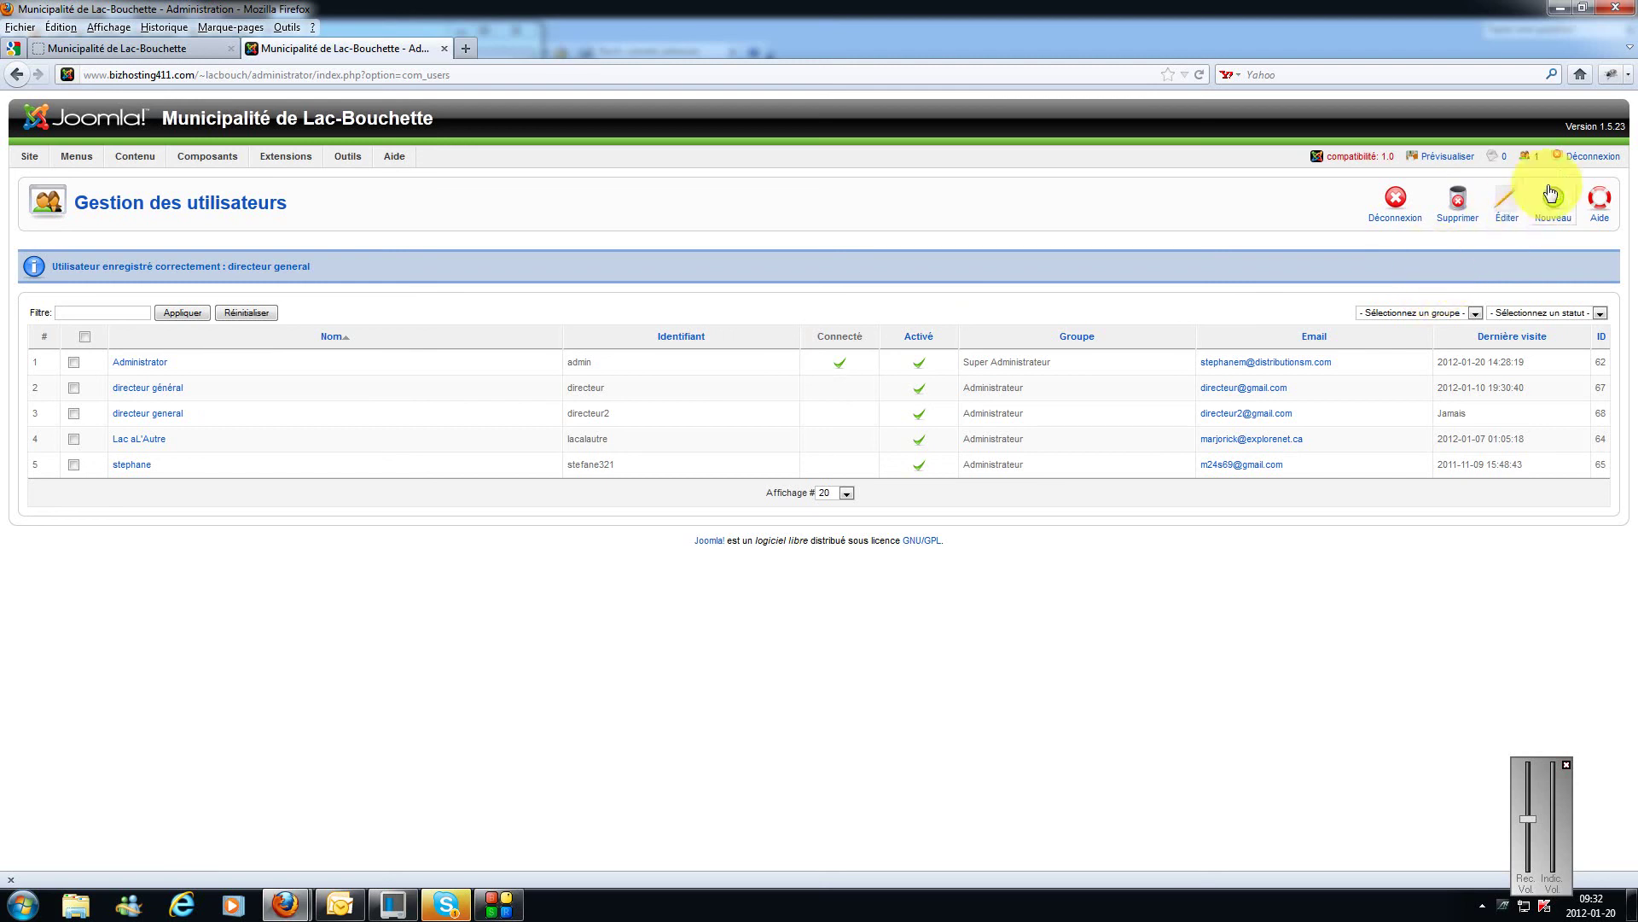
# Step: Log out, then sign back in with the new directeur general account's credentials, declining Firefox's password save
pyautogui.click(1598, 161)
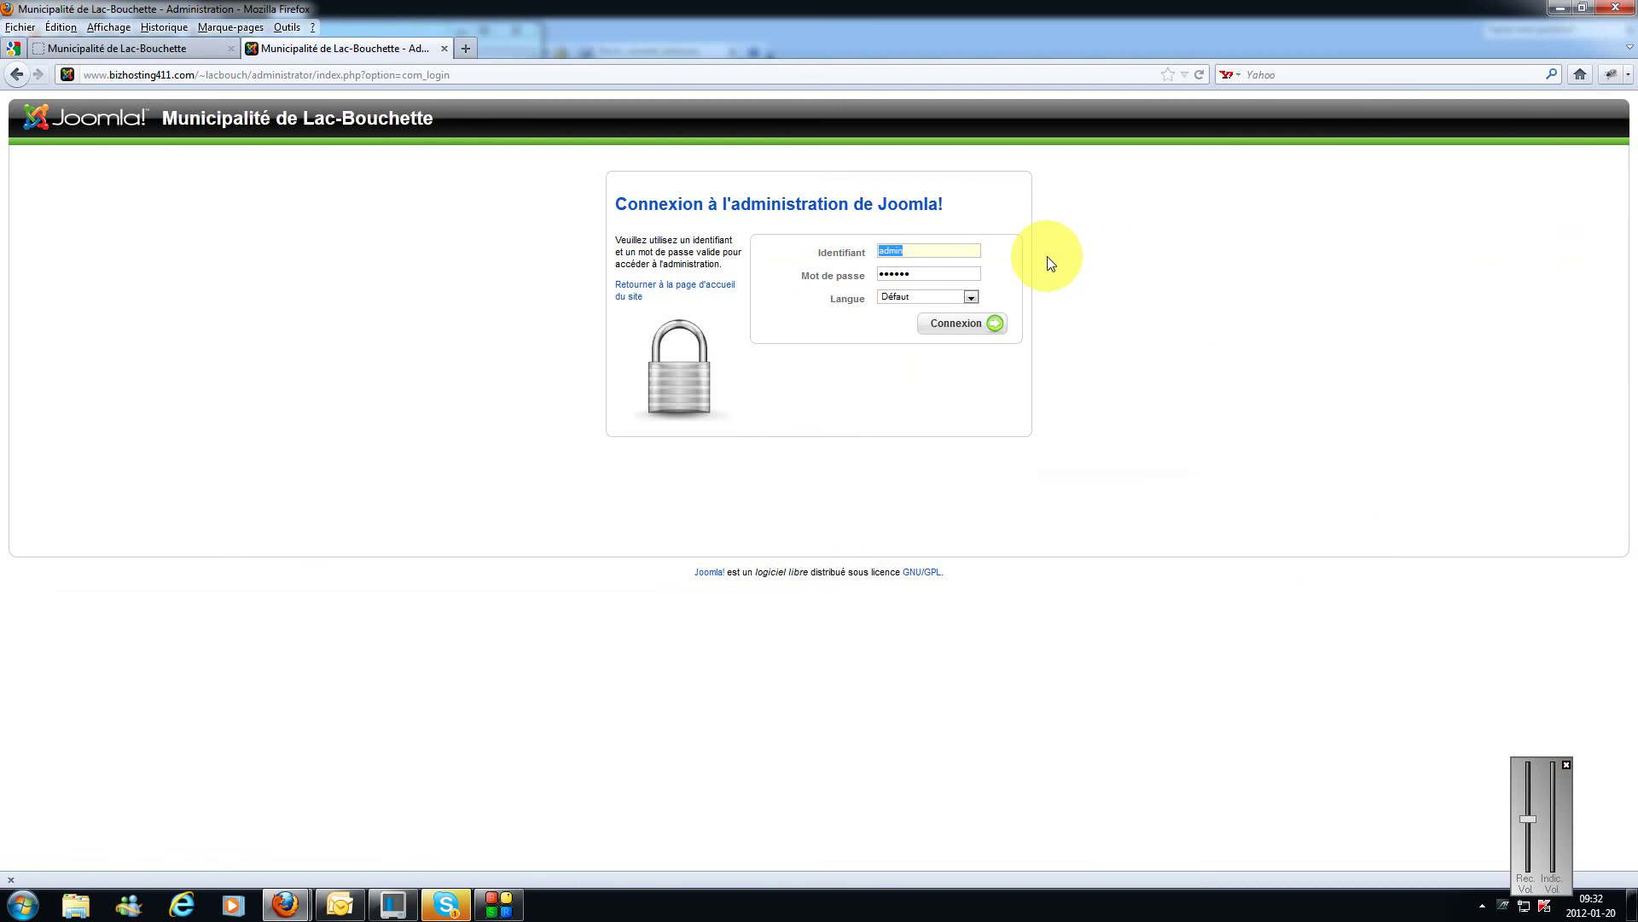
pyautogui.write('directeur2')
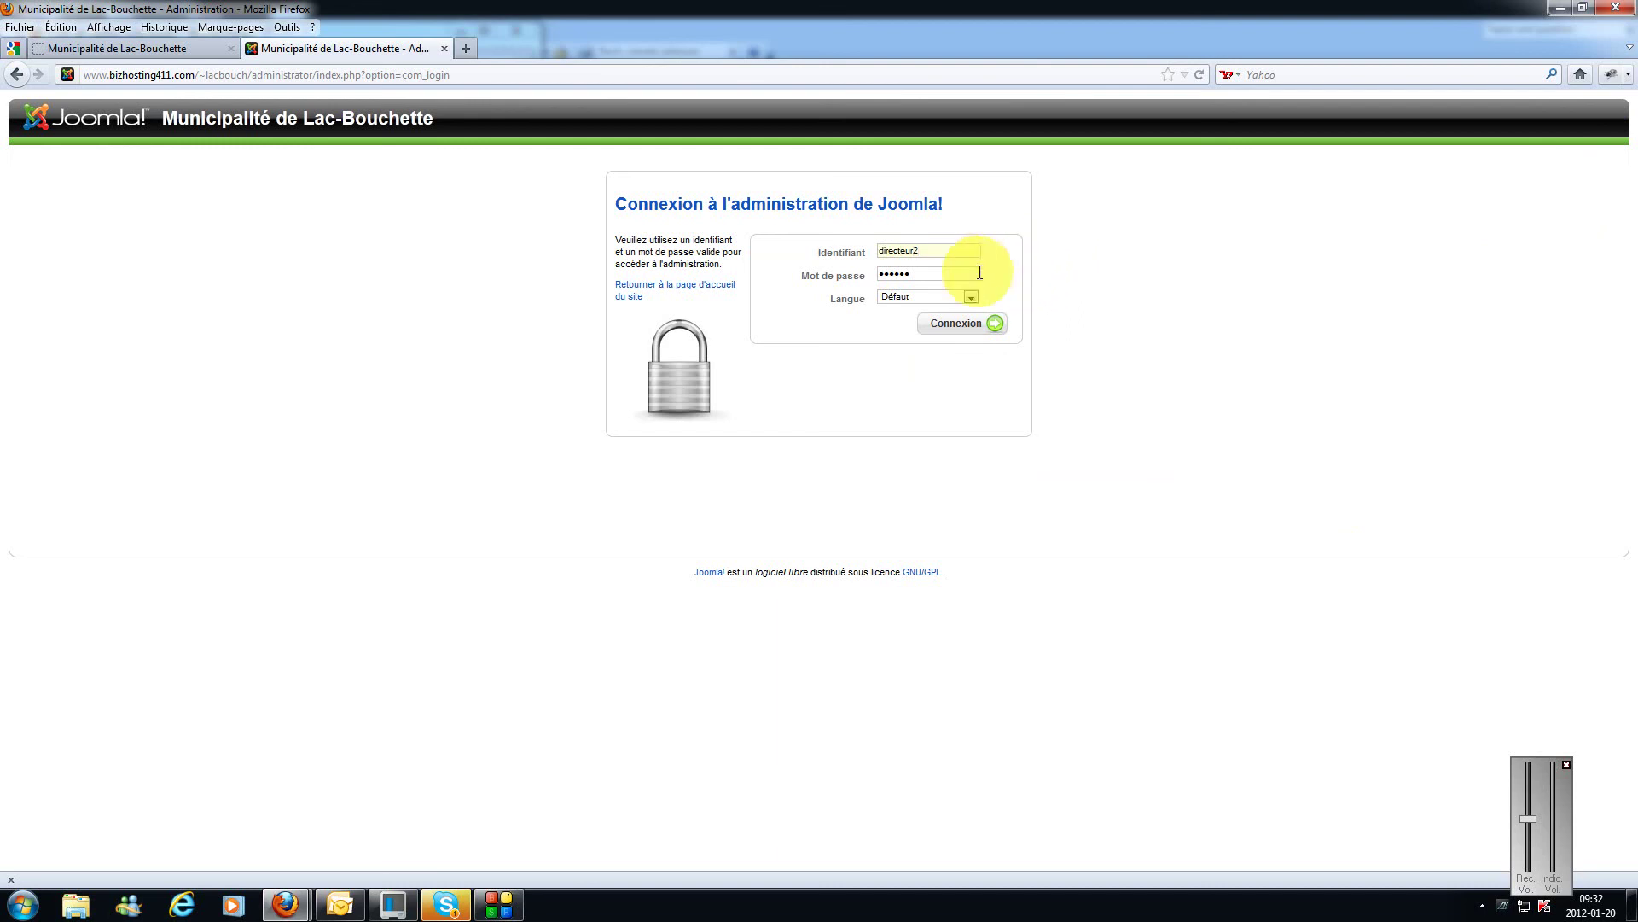
pyautogui.click(956, 273)
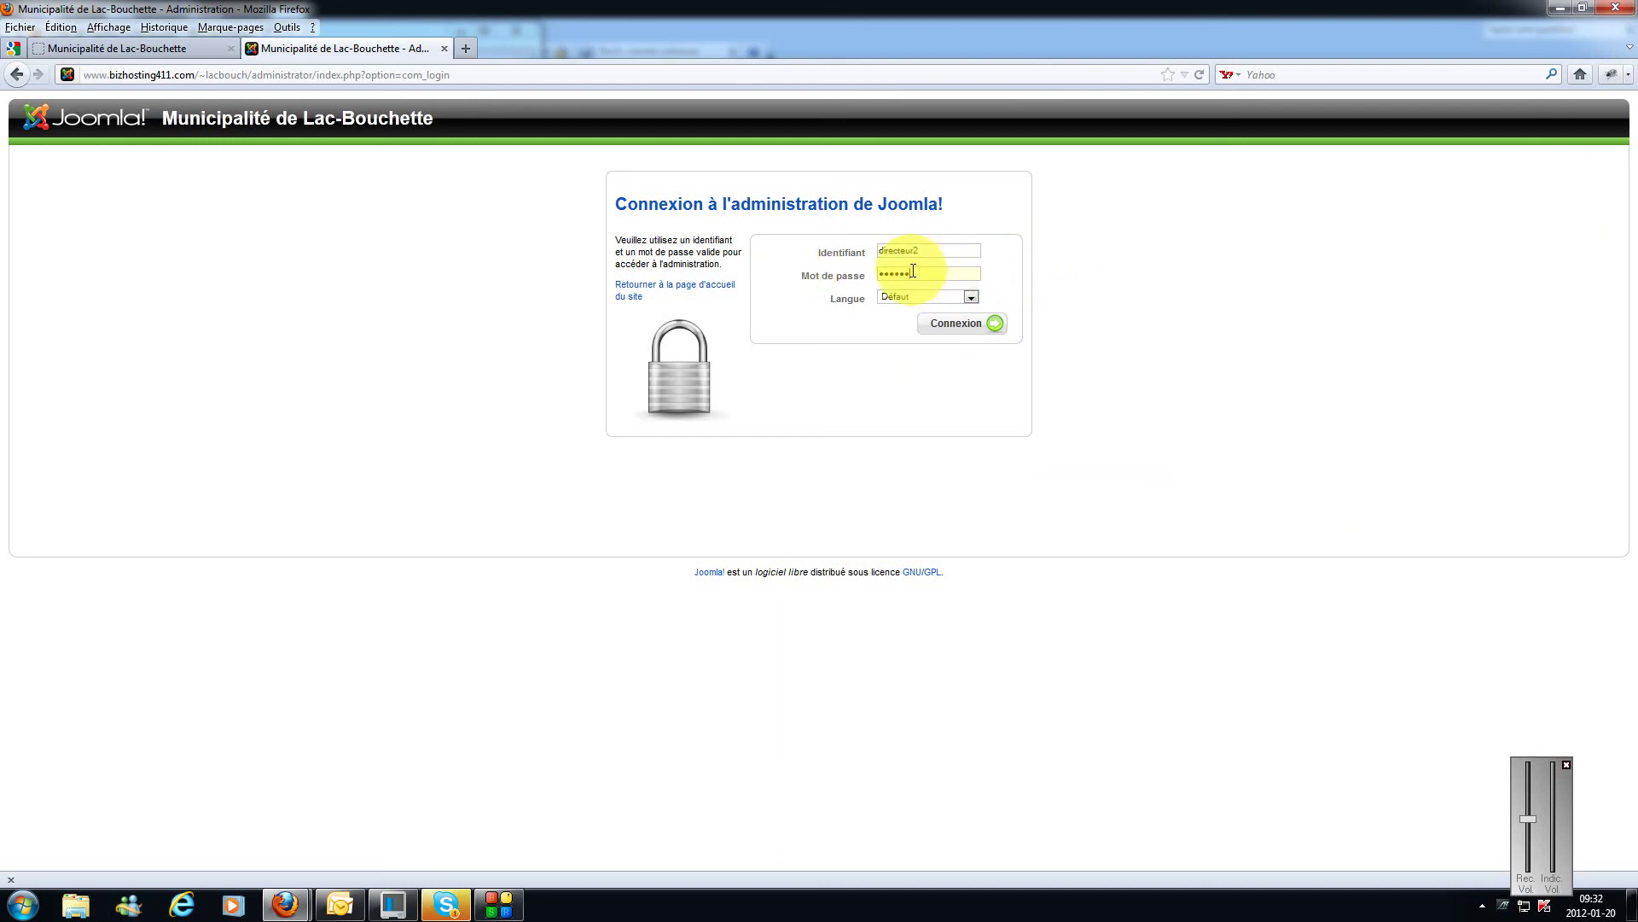
pyautogui.moveTo(925, 267); pyautogui.dragTo(858, 265)
pyautogui.write('•••')
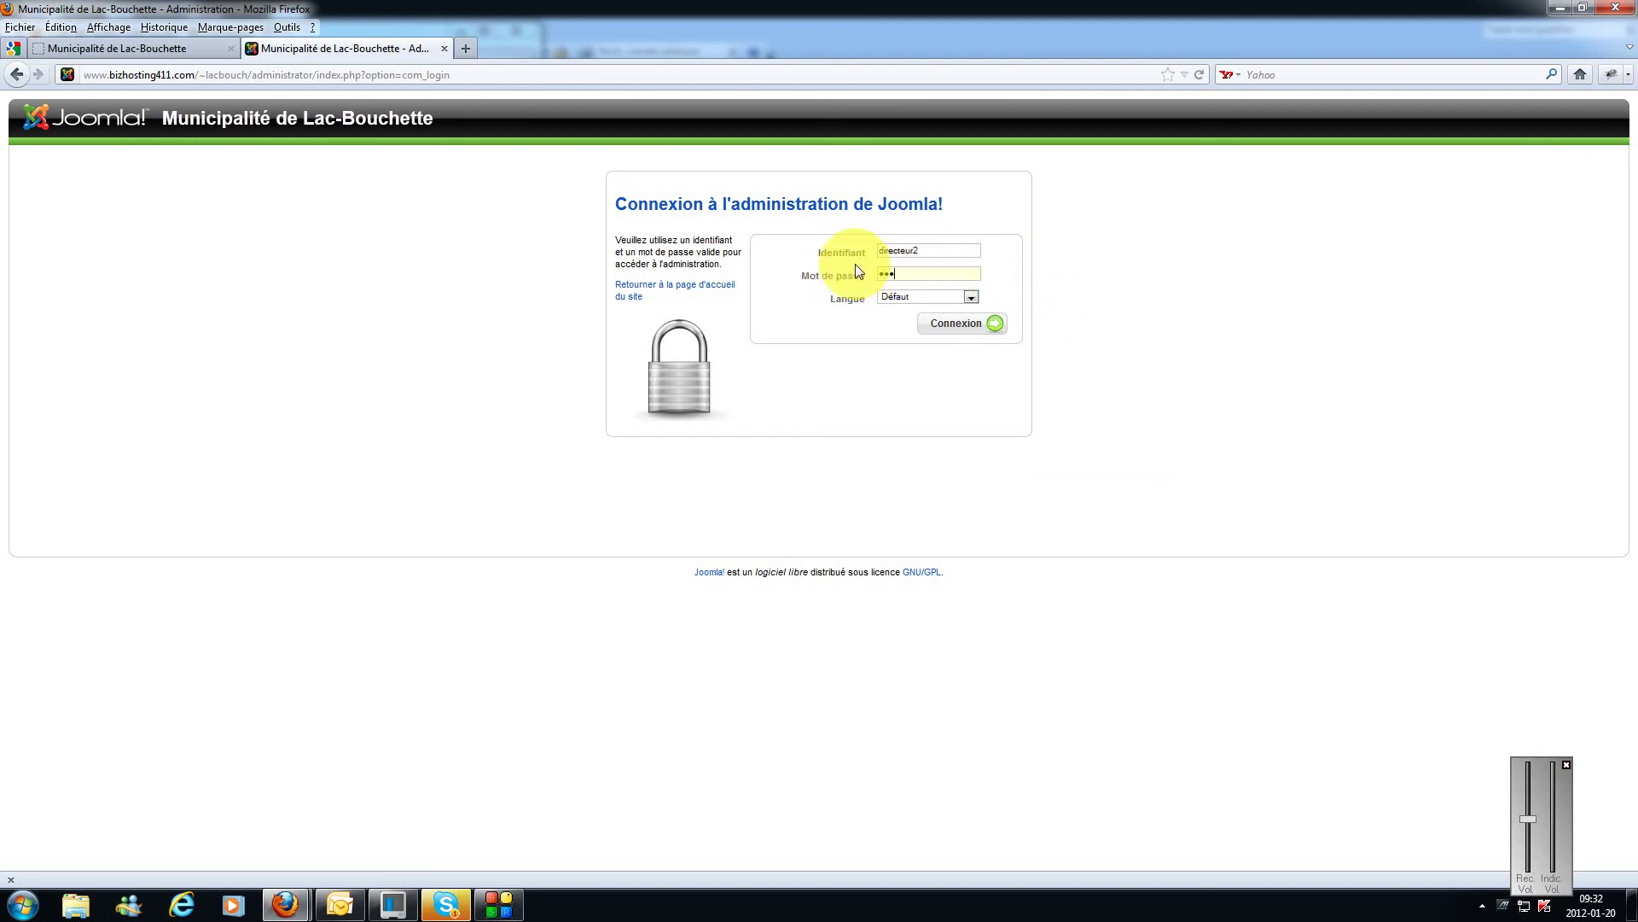
pyautogui.write('•••')
pyautogui.click(962, 323)
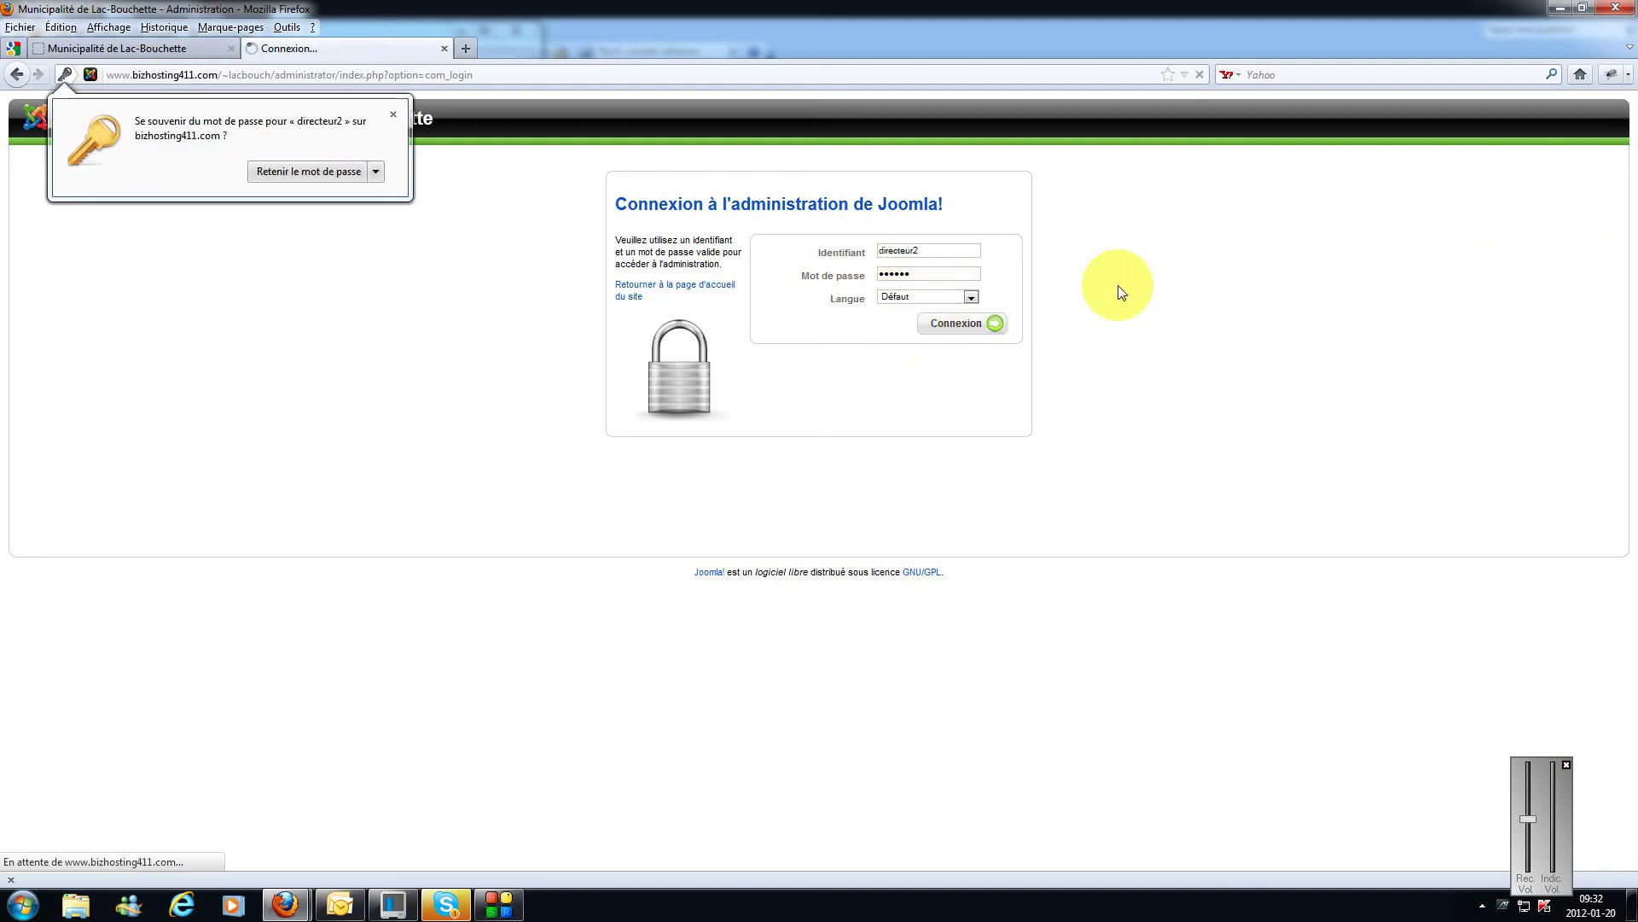
pyautogui.click(393, 114)
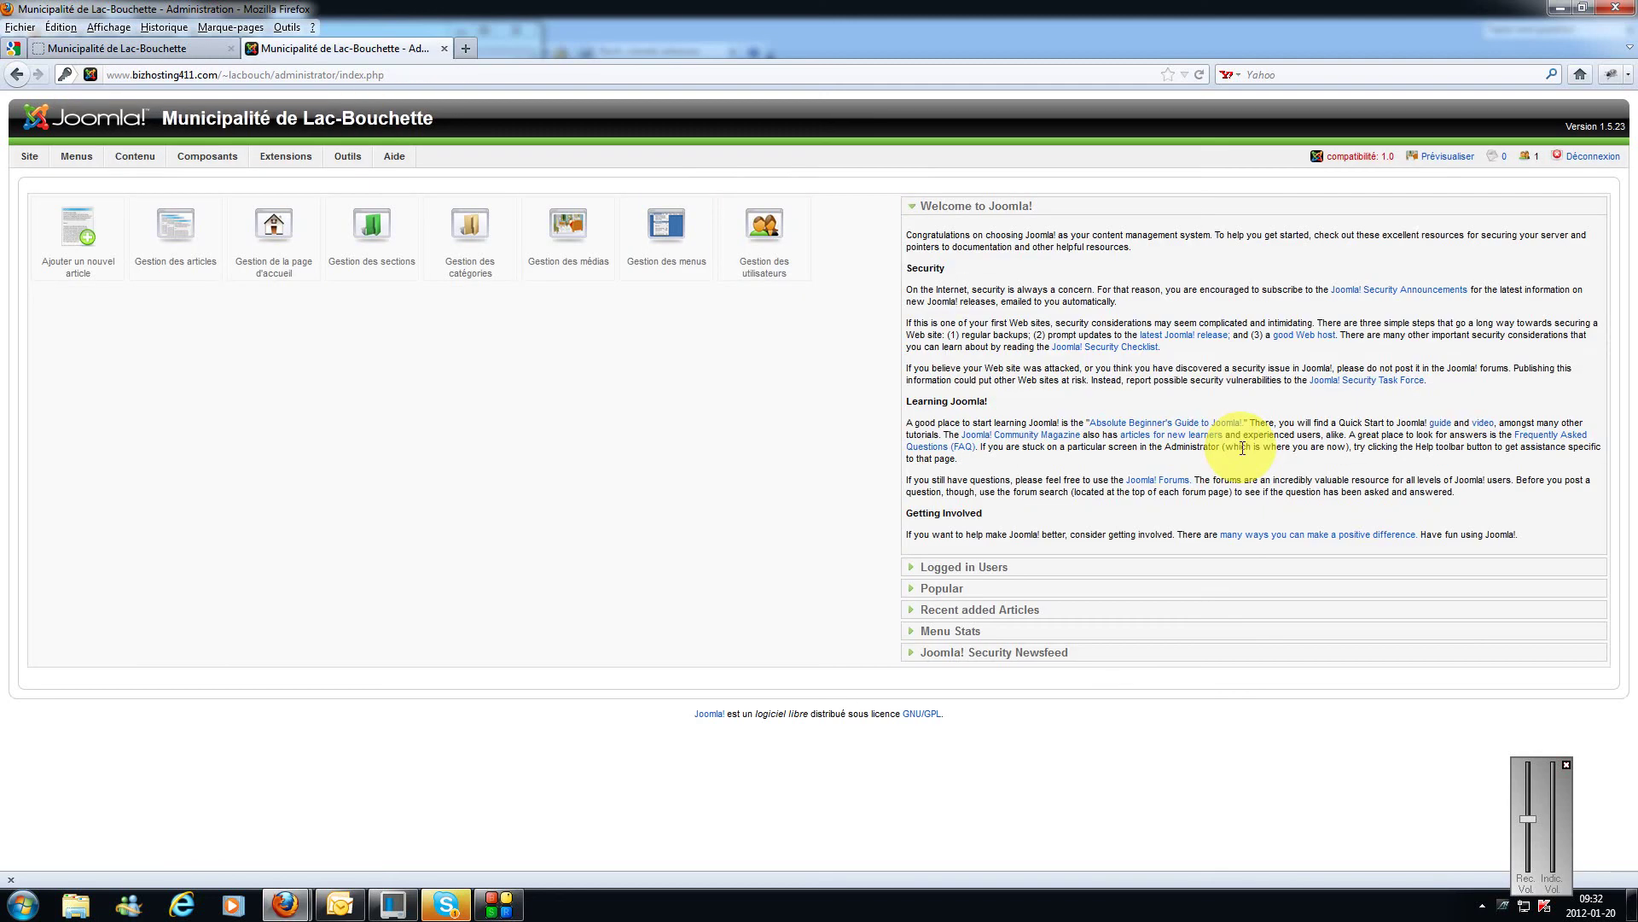